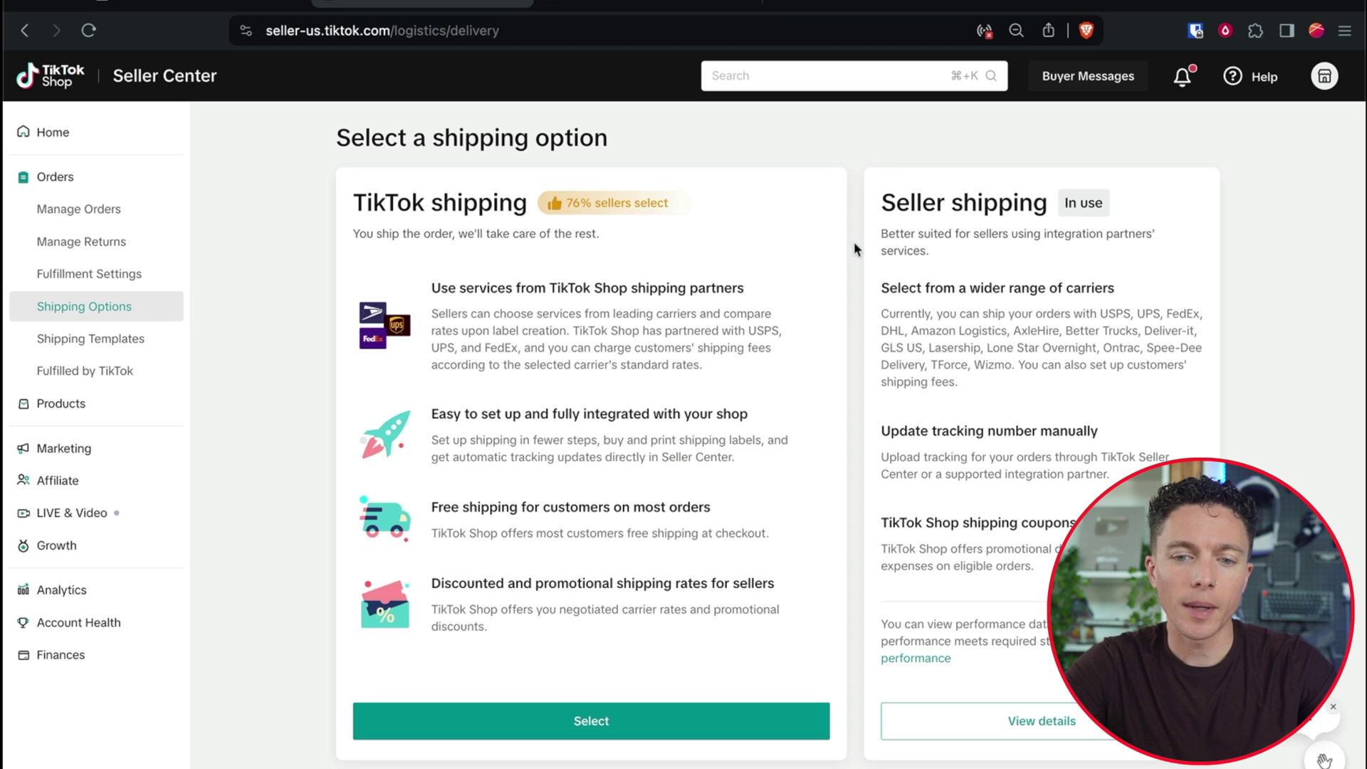
Compare the Seller shipping and TikTok shipping cards, then switch to the Amazon tab.
left_click_drag(883, 203, 1109, 207)
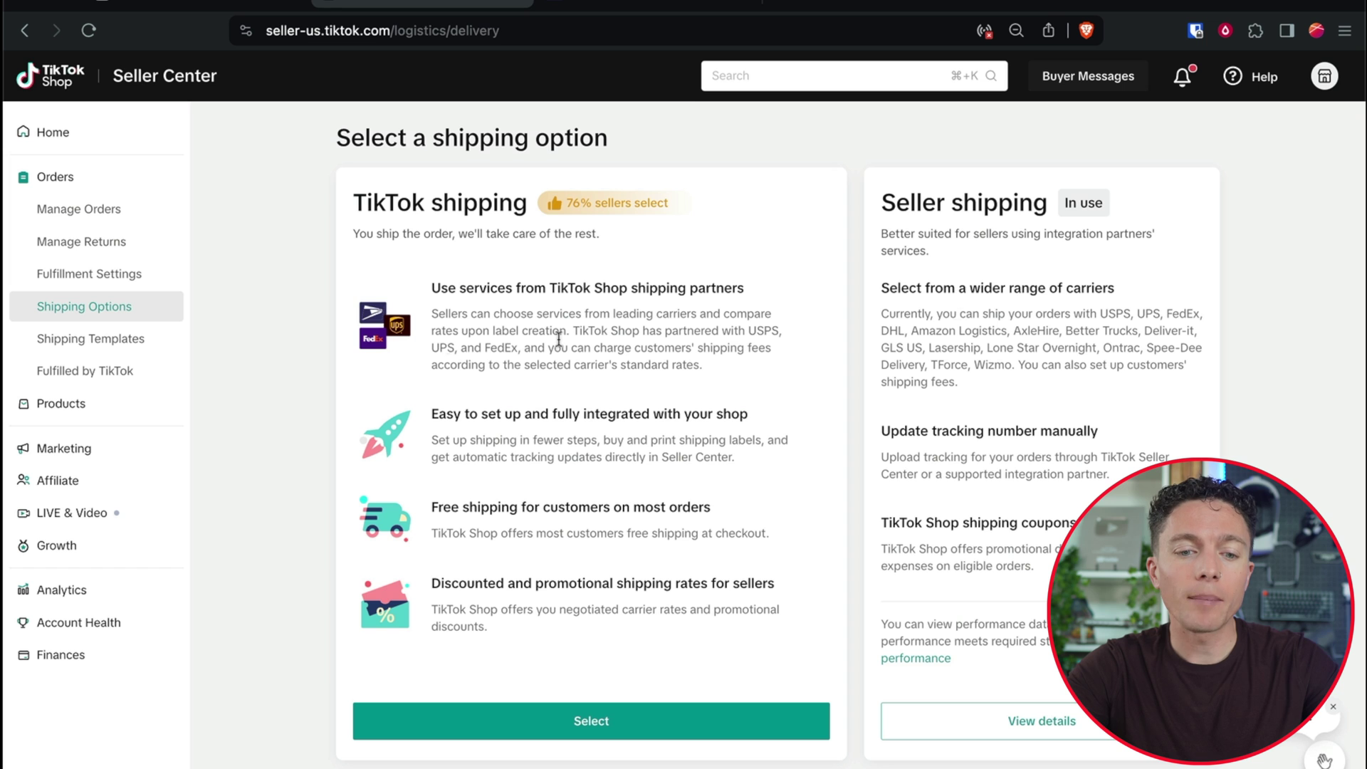
left_click_drag(358, 210, 695, 641)
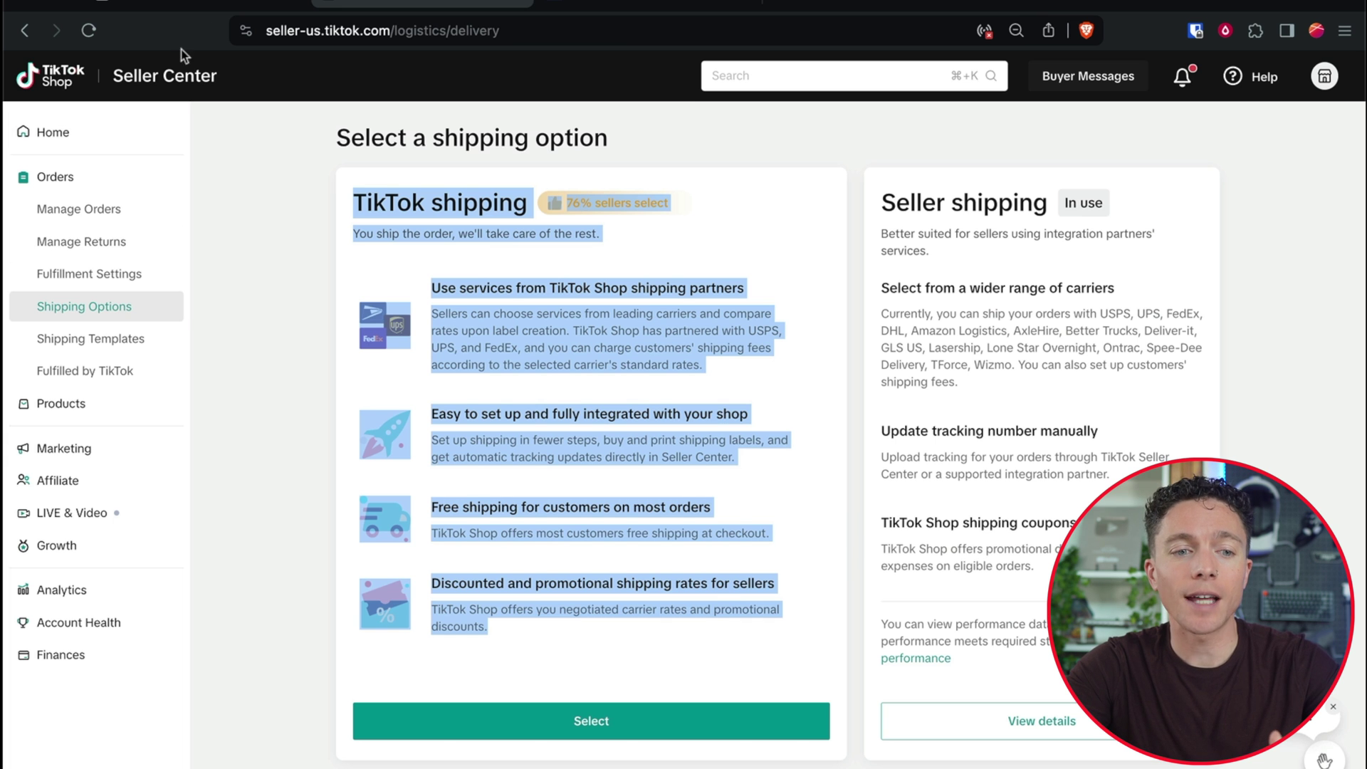
key("ctrl+shift+Tab")
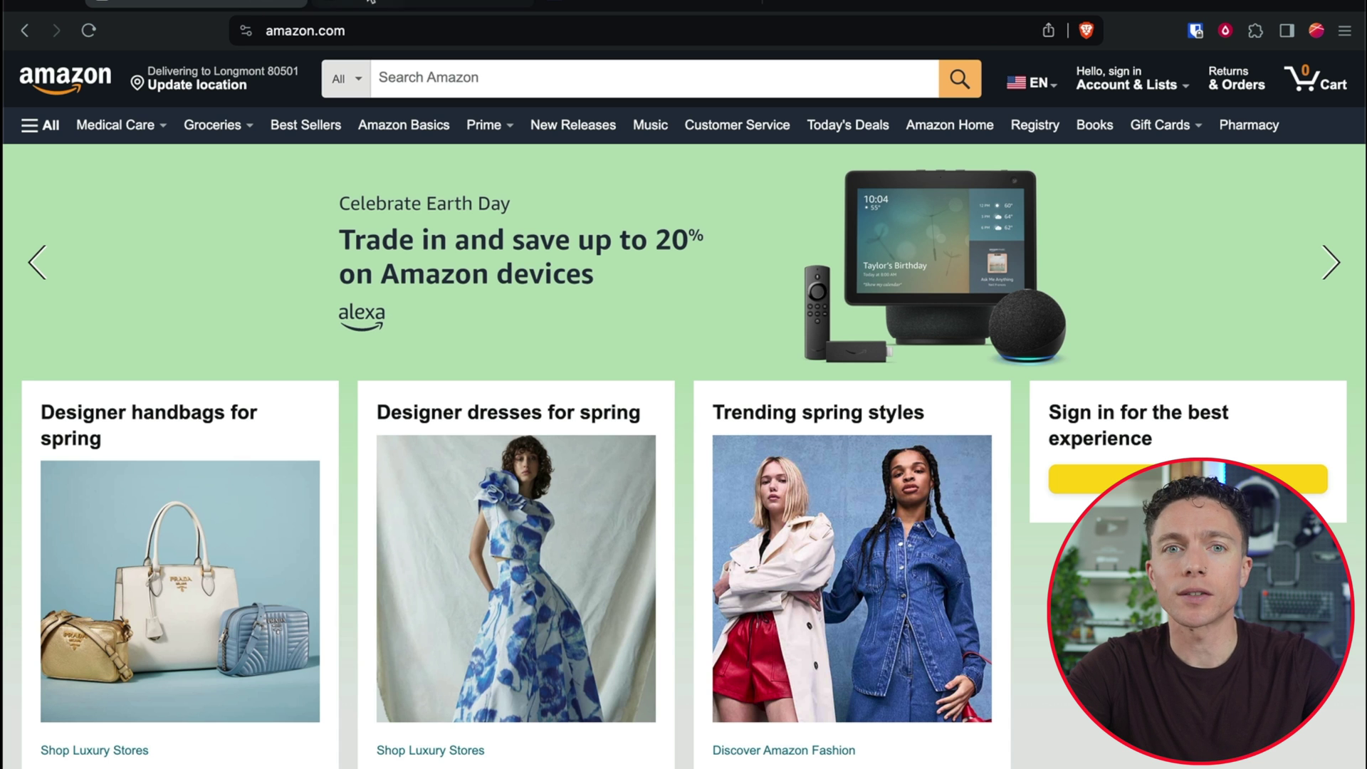
Return to the TikTok Seller Center shipping options and highlight the Seller shipping heading.
left_click(384, 3)
left_click_drag(883, 202, 1035, 206)
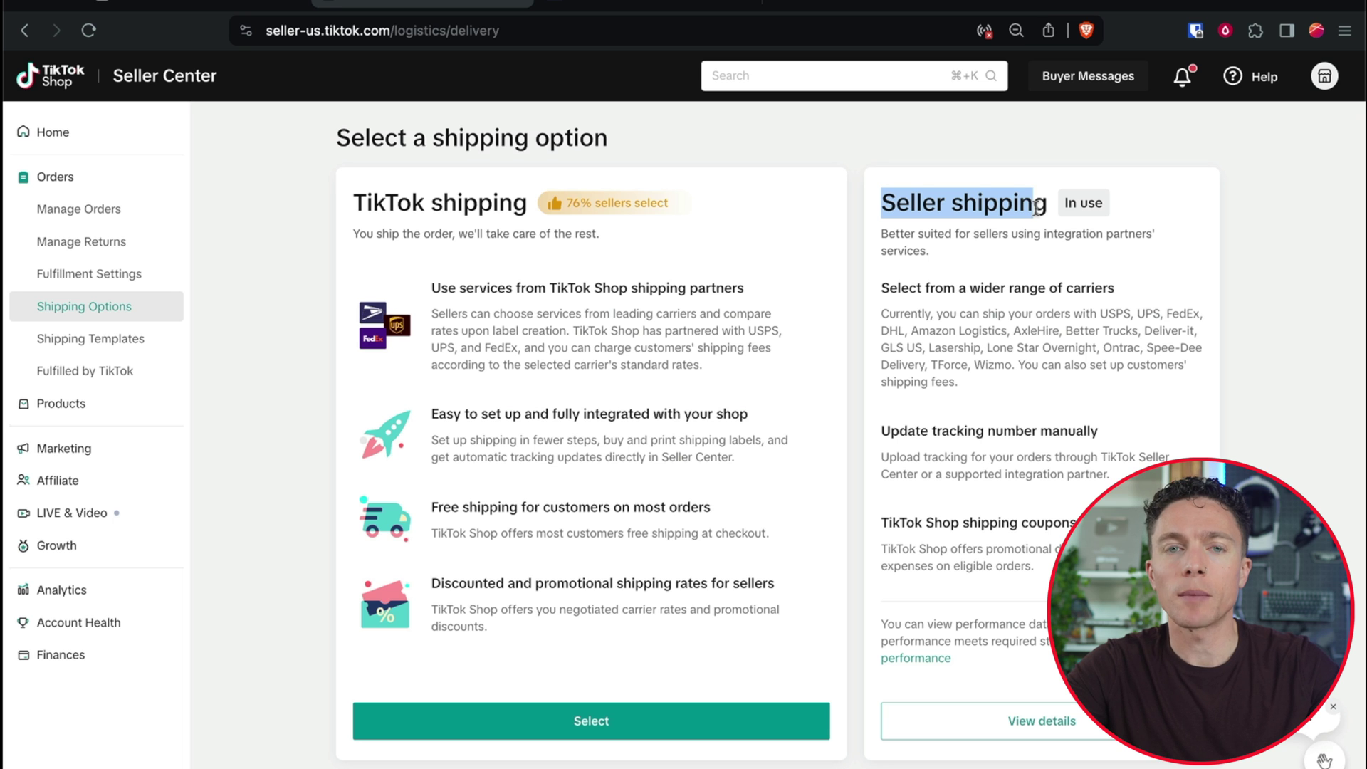
Clear the Seller shipping heading highlight on the shipping options page.
left_click(1035, 206)
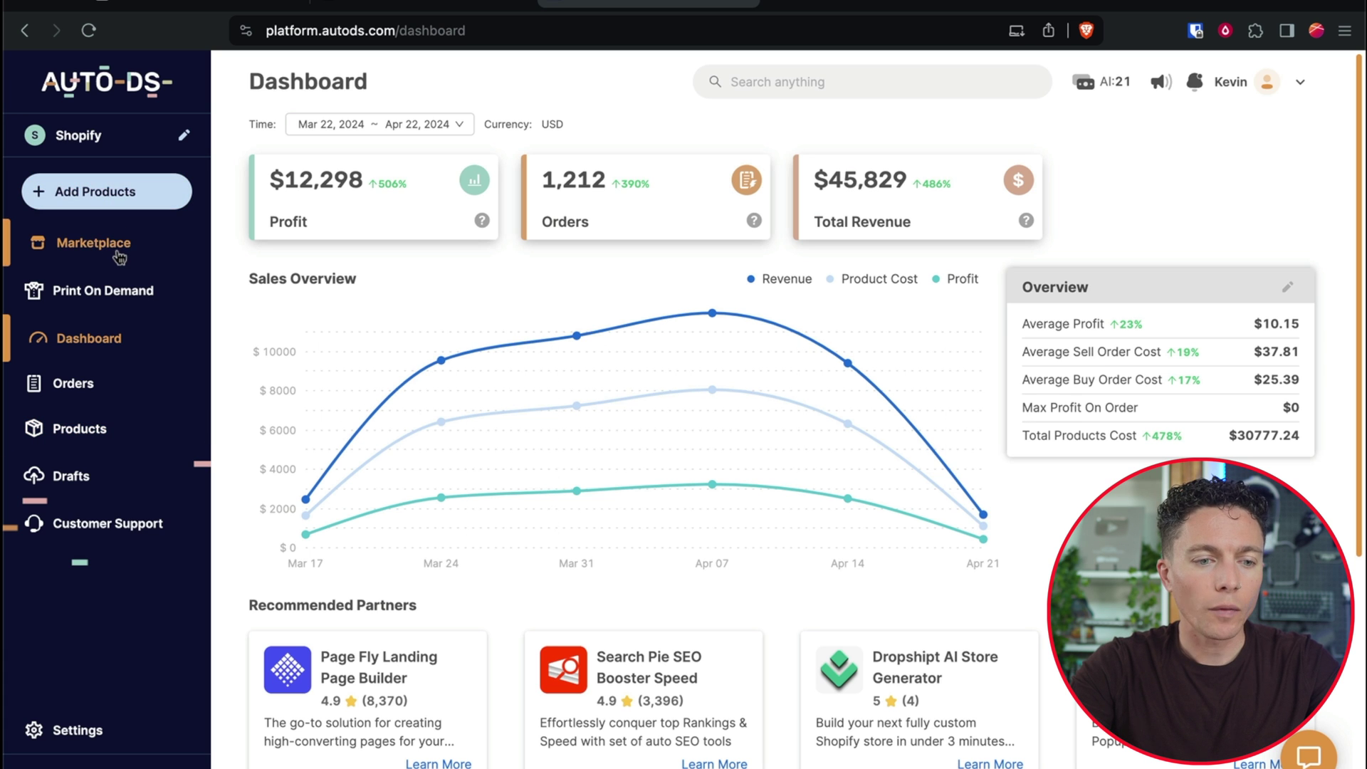
Go to Marketplace > TikTok Spy and show the Impressions threshold choices.
left_click(97, 258)
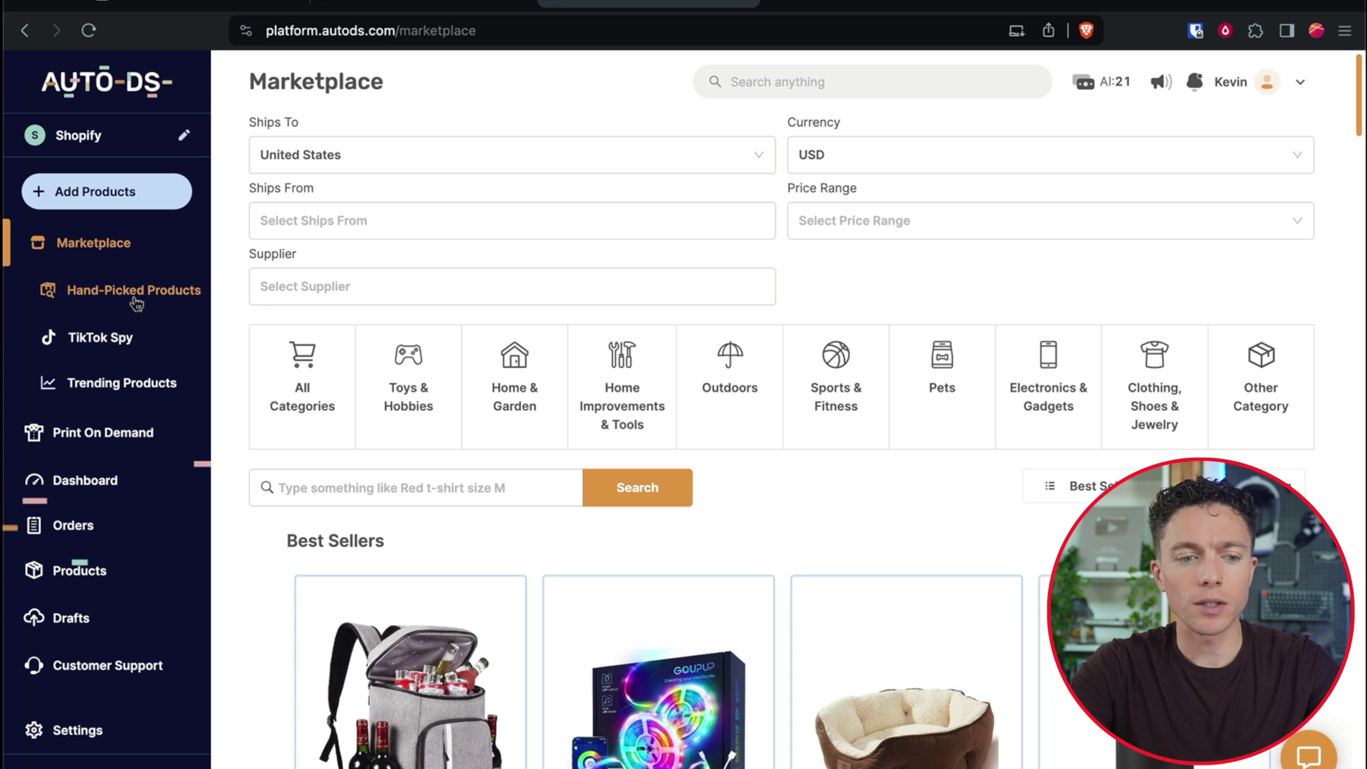
left_click(114, 346)
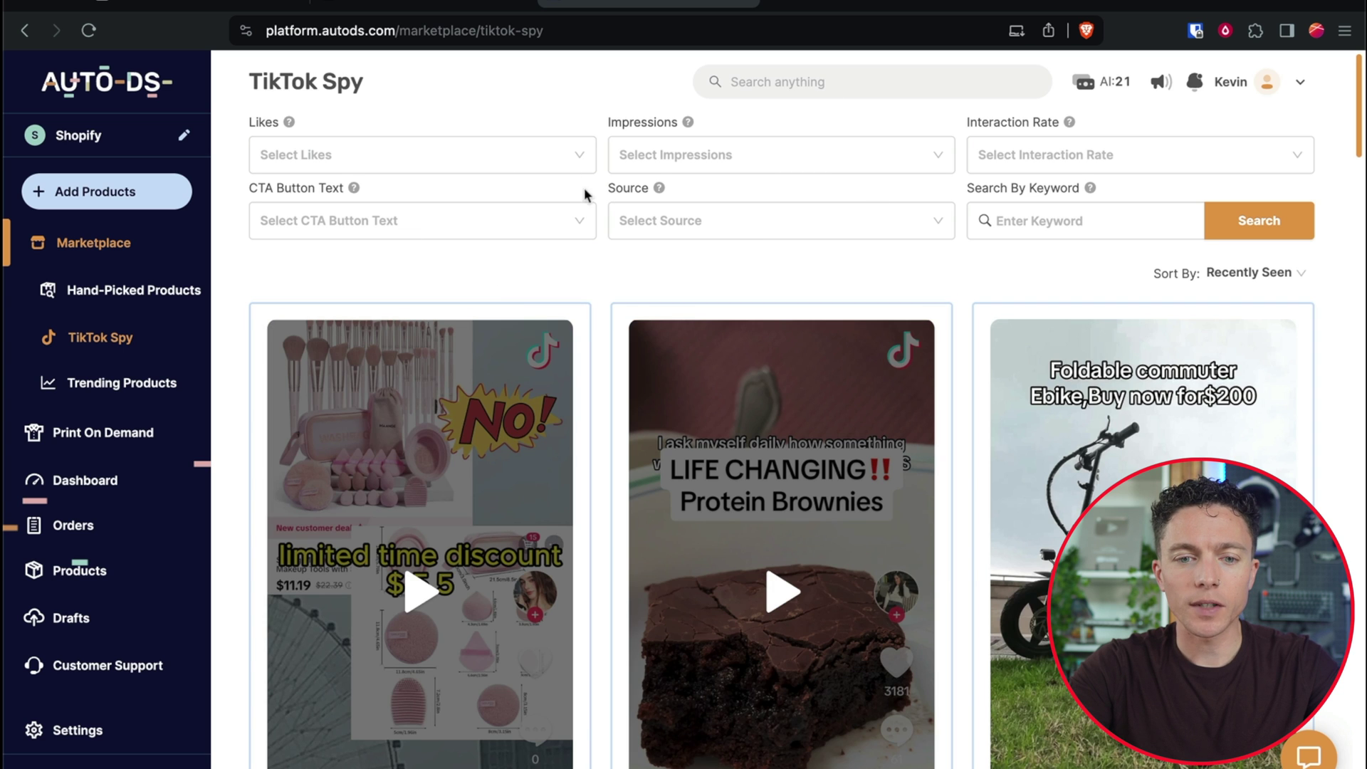
left_click(700, 160)
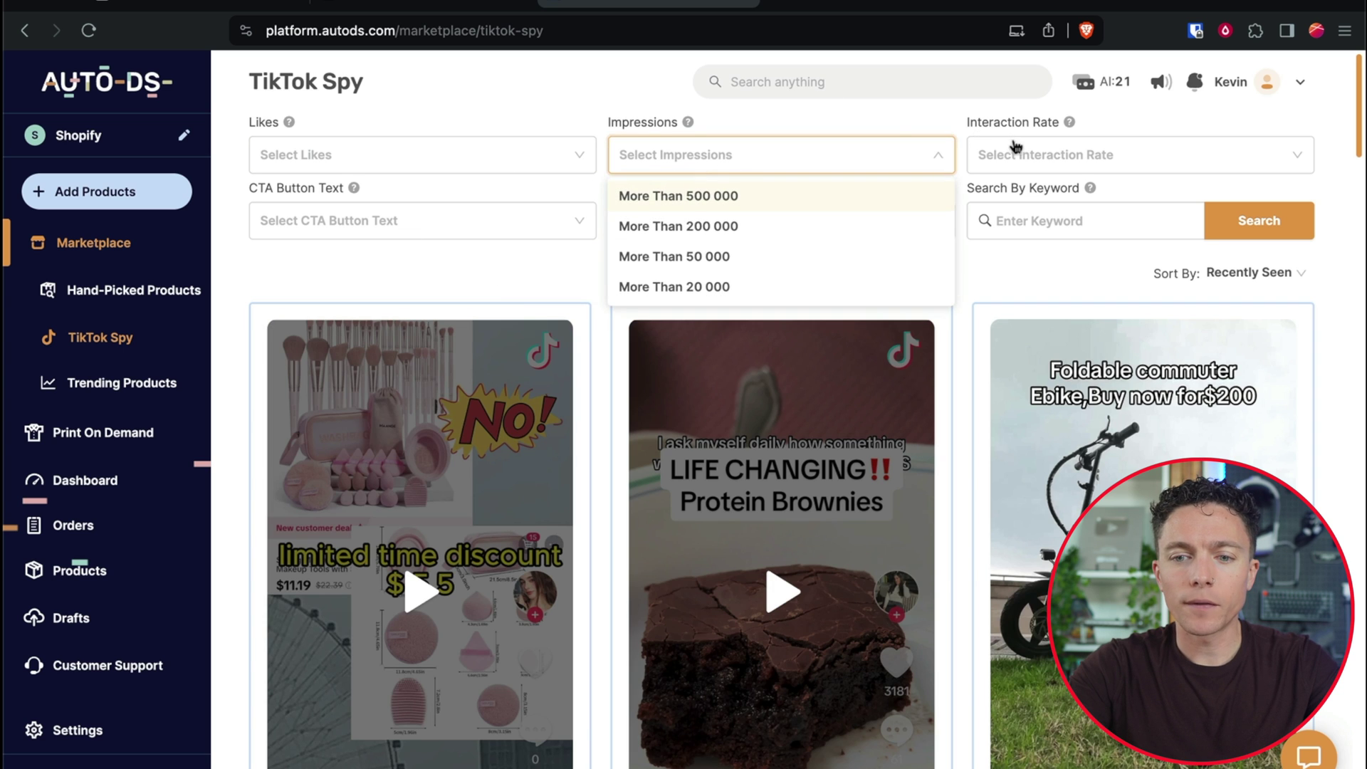
Filter TikTok Spy to More Than 50 000 impressions with keyword 'tiktokmademebuyit'.
left_click(745, 258)
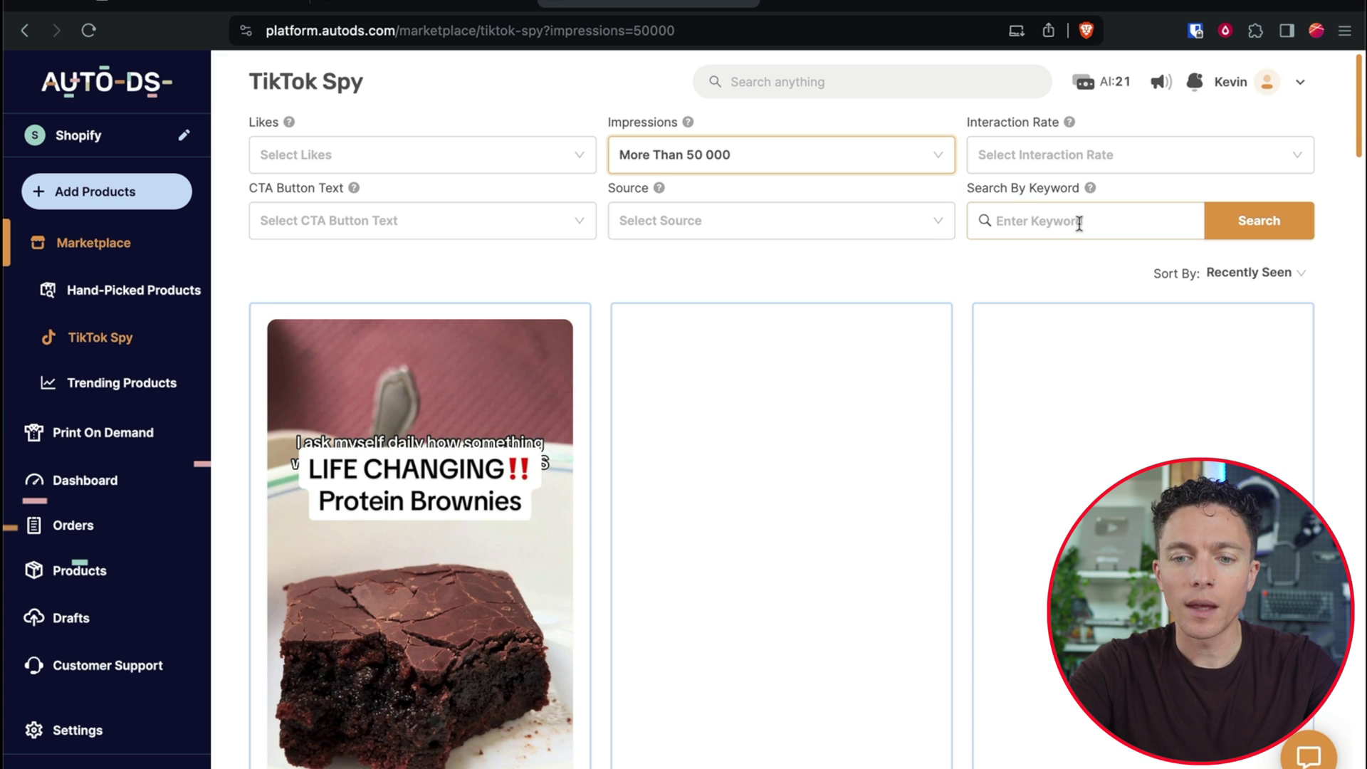
left_click(1074, 223)
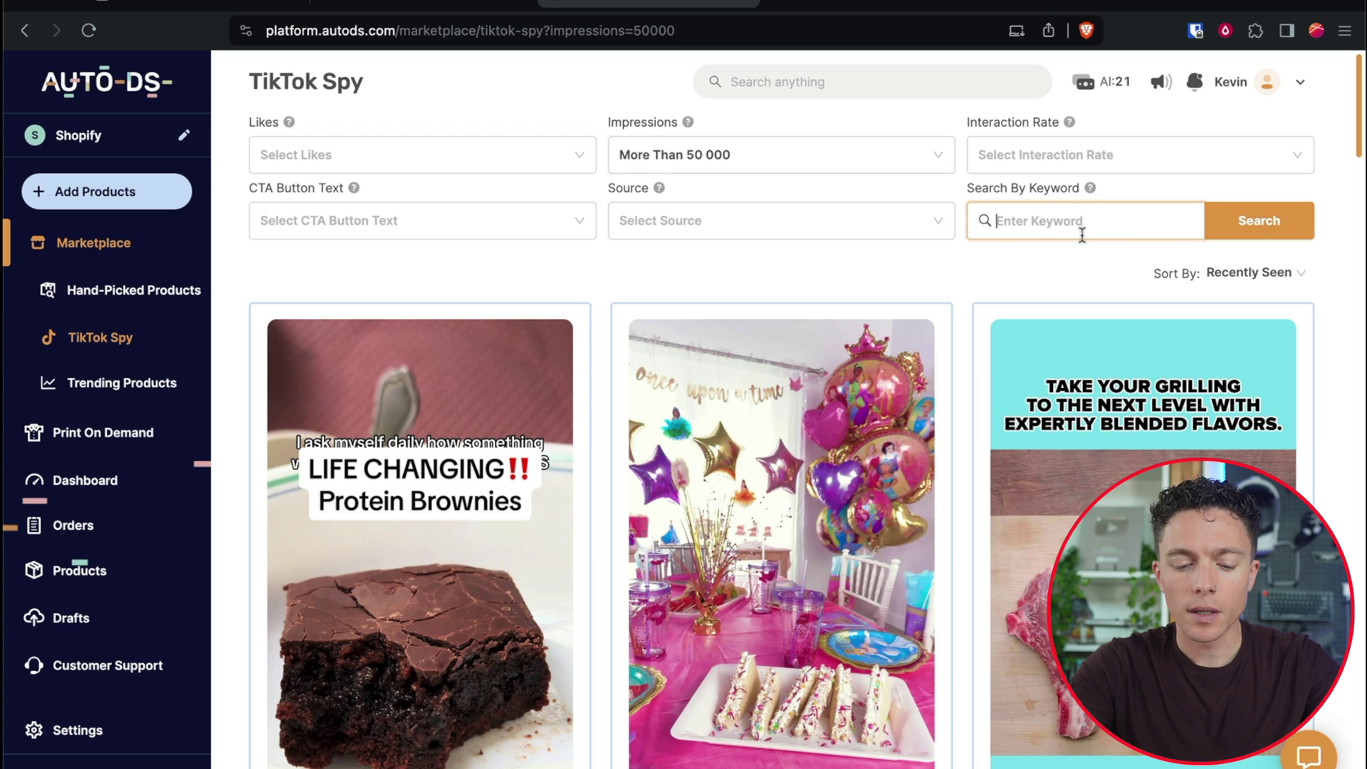
type("tiktokmademebuy")
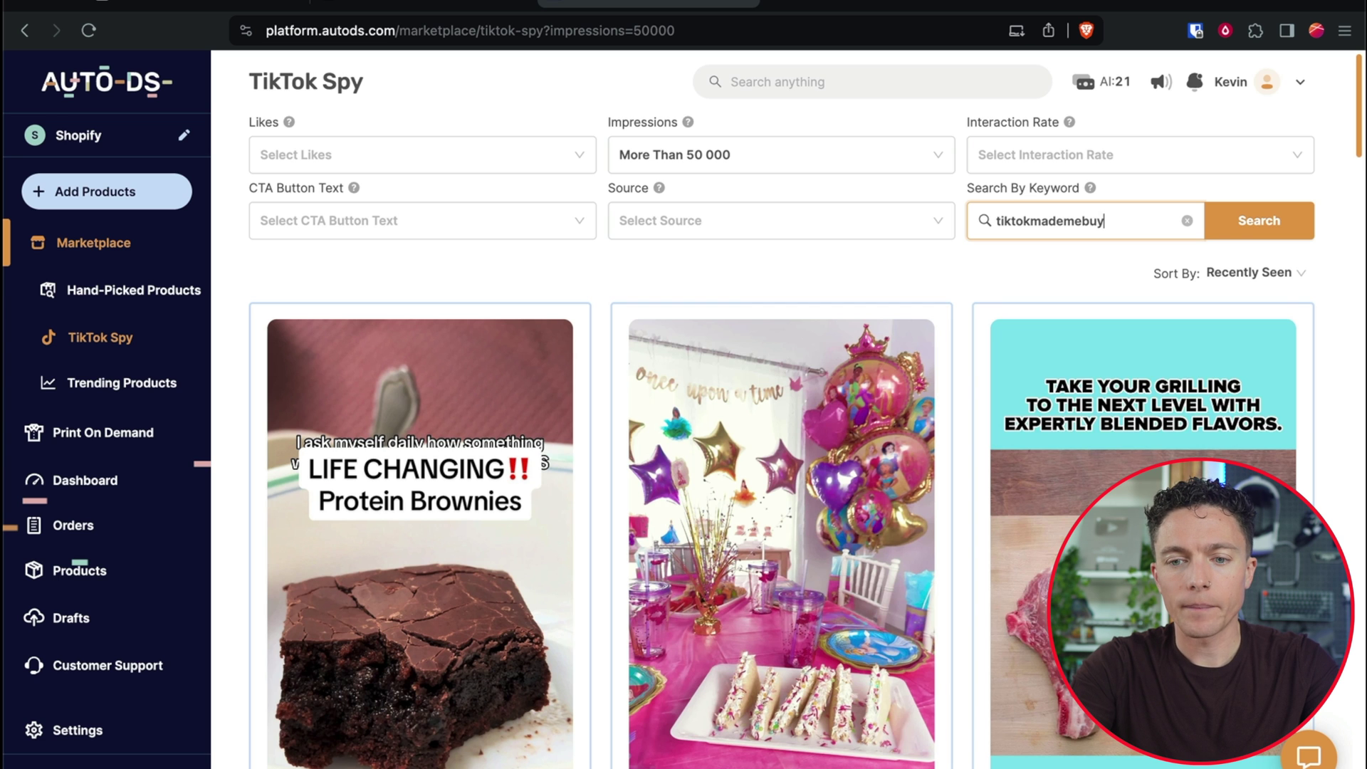
type("it")
key("Return")
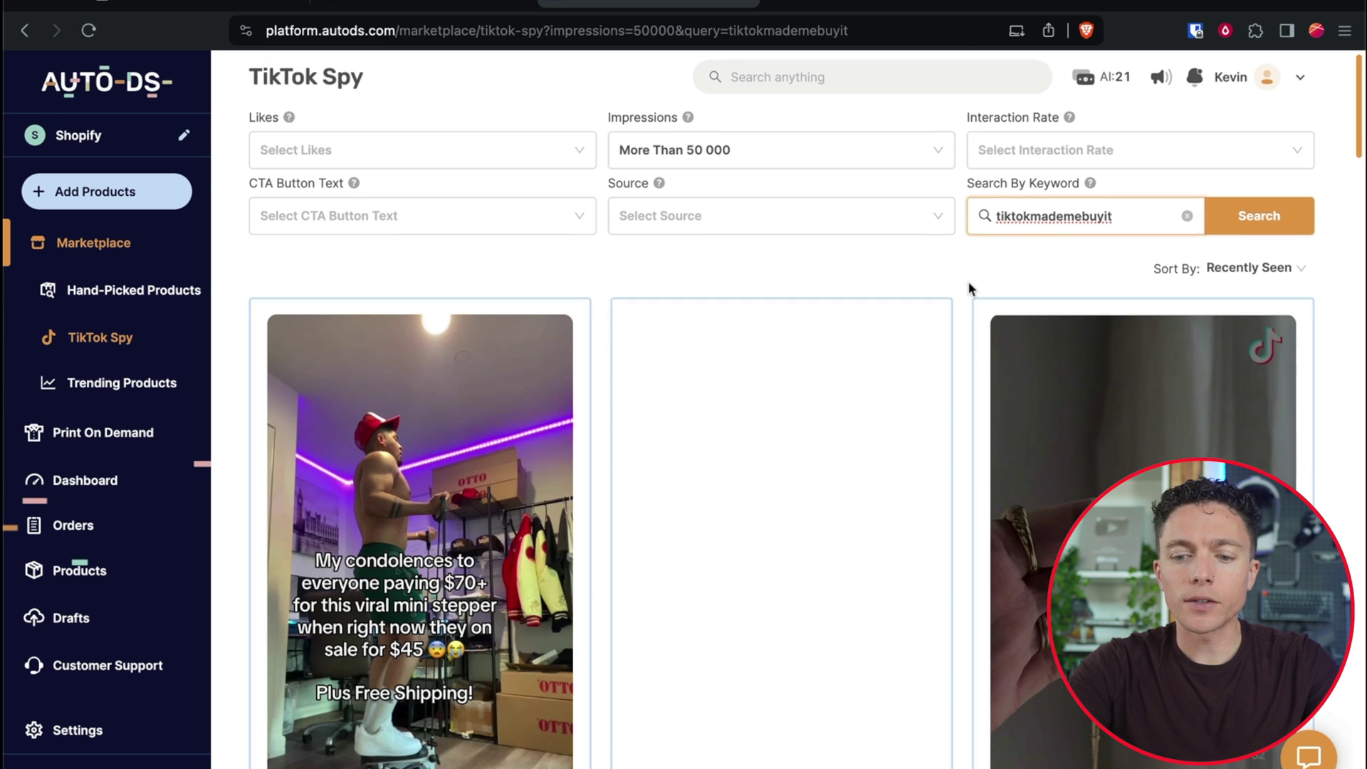
scroll(969, 280, "down", 5)
scroll(968, 288, "down", 2)
scroll(968, 288, "up", 2)
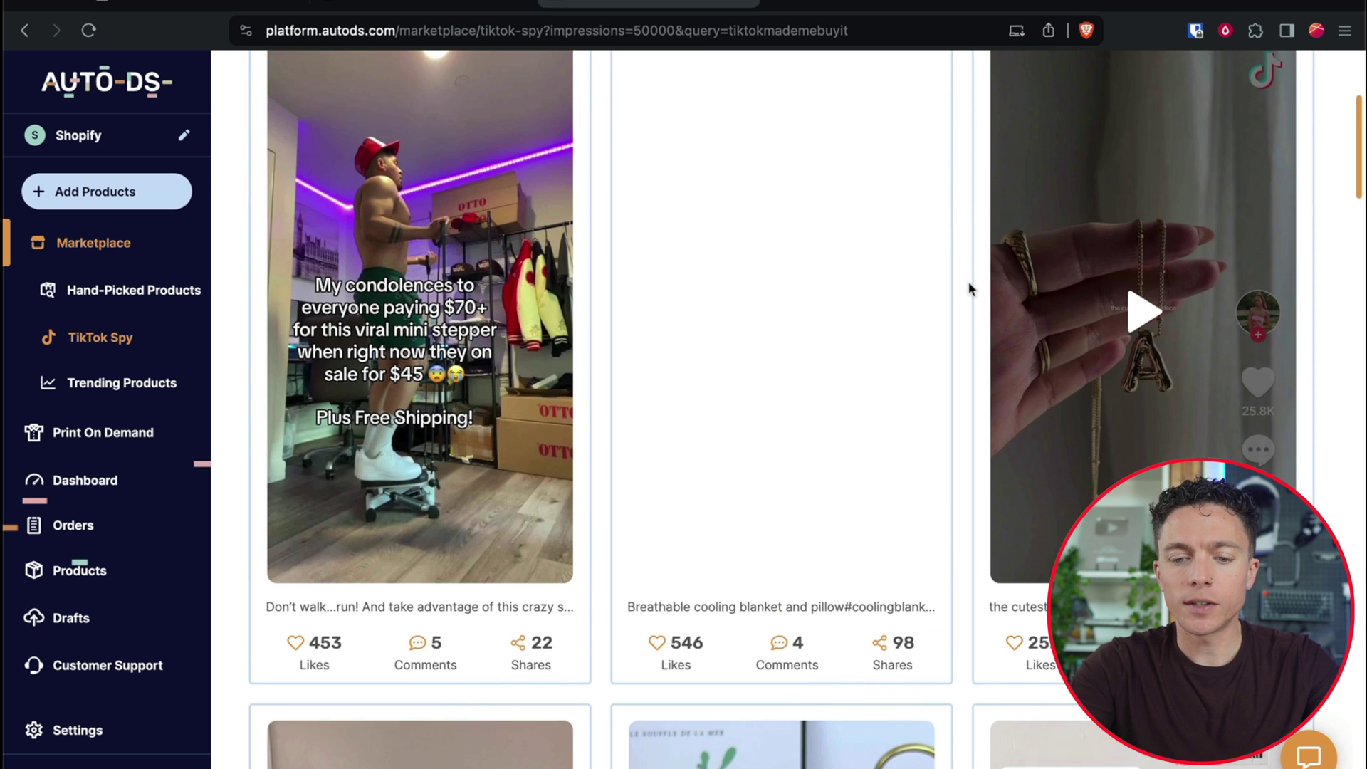
key("XF86AudioMute")
scroll(968, 288, "up", 5)
scroll(968, 288, "down", 10)
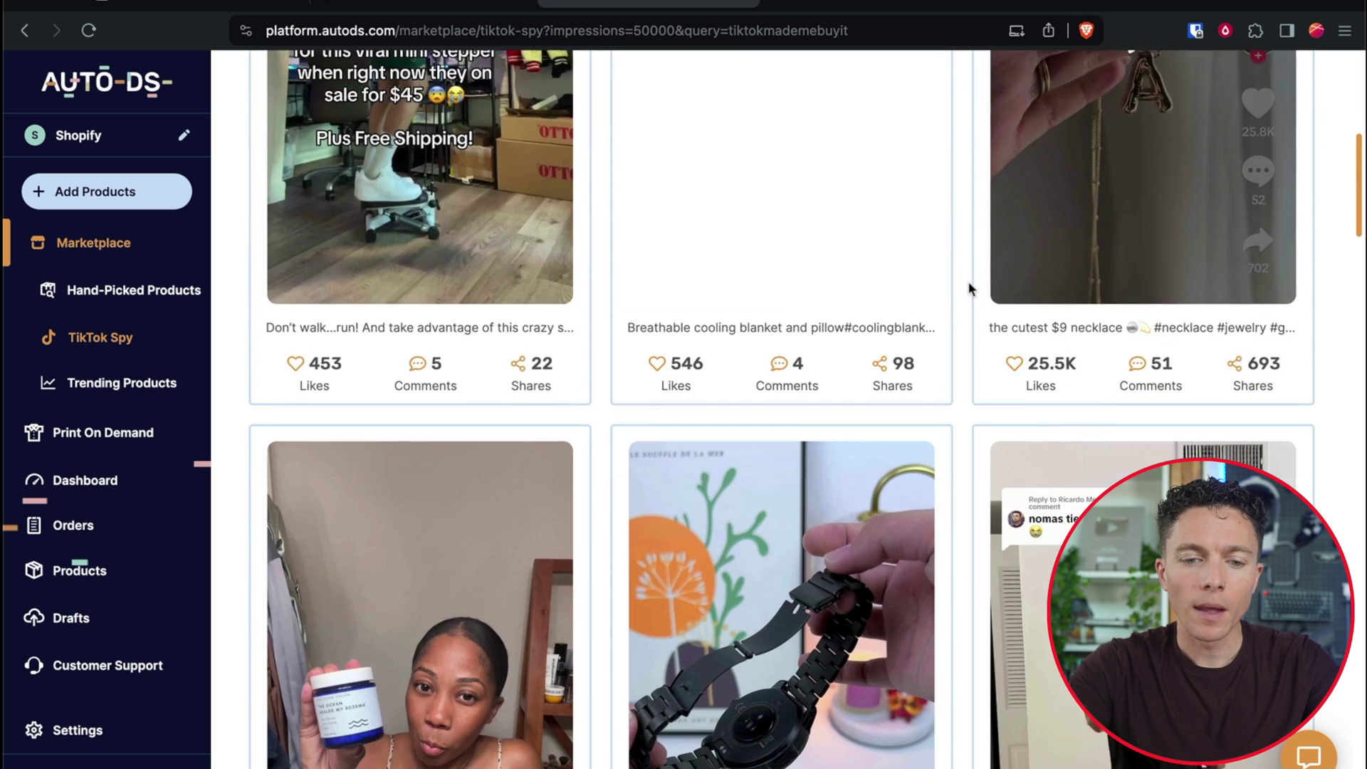
scroll(969, 285, "up", 9)
scroll(969, 285, "down", 7)
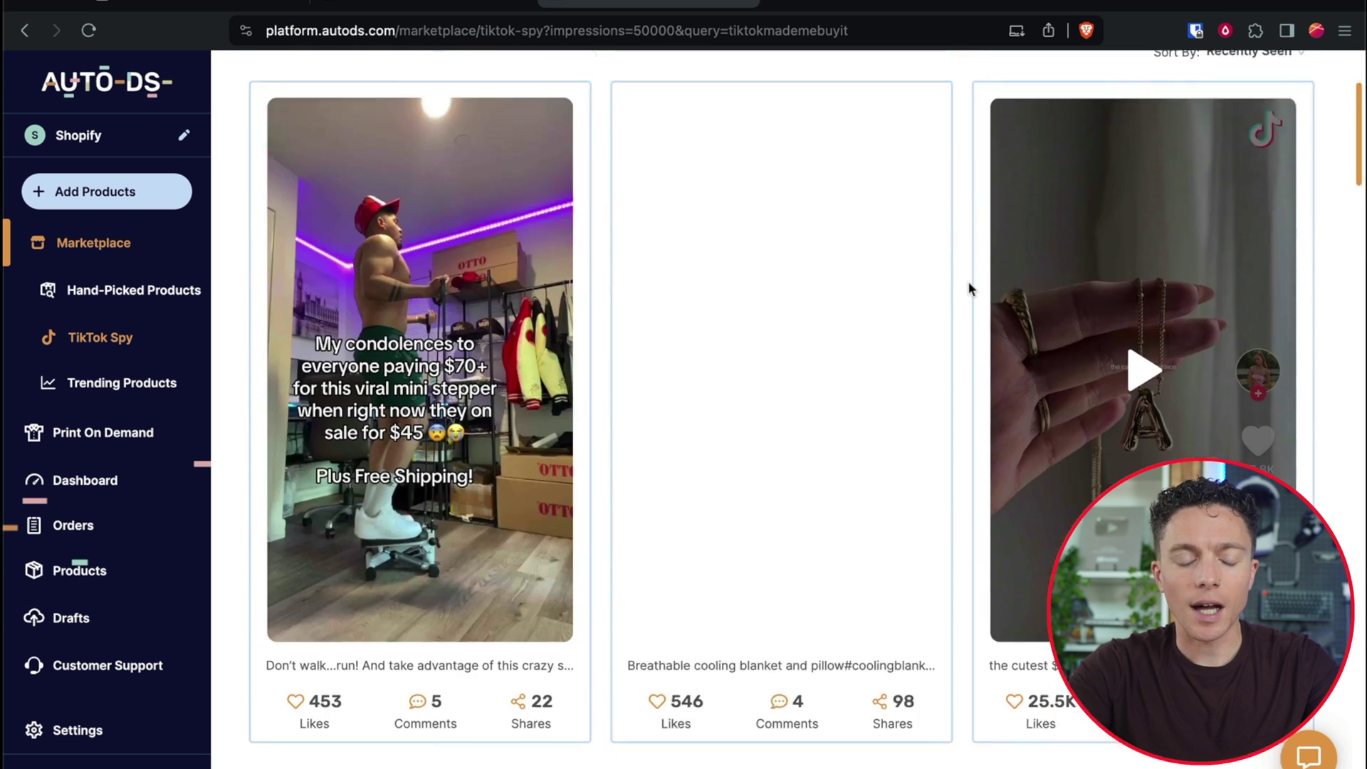
scroll(968, 288, "down", 2)
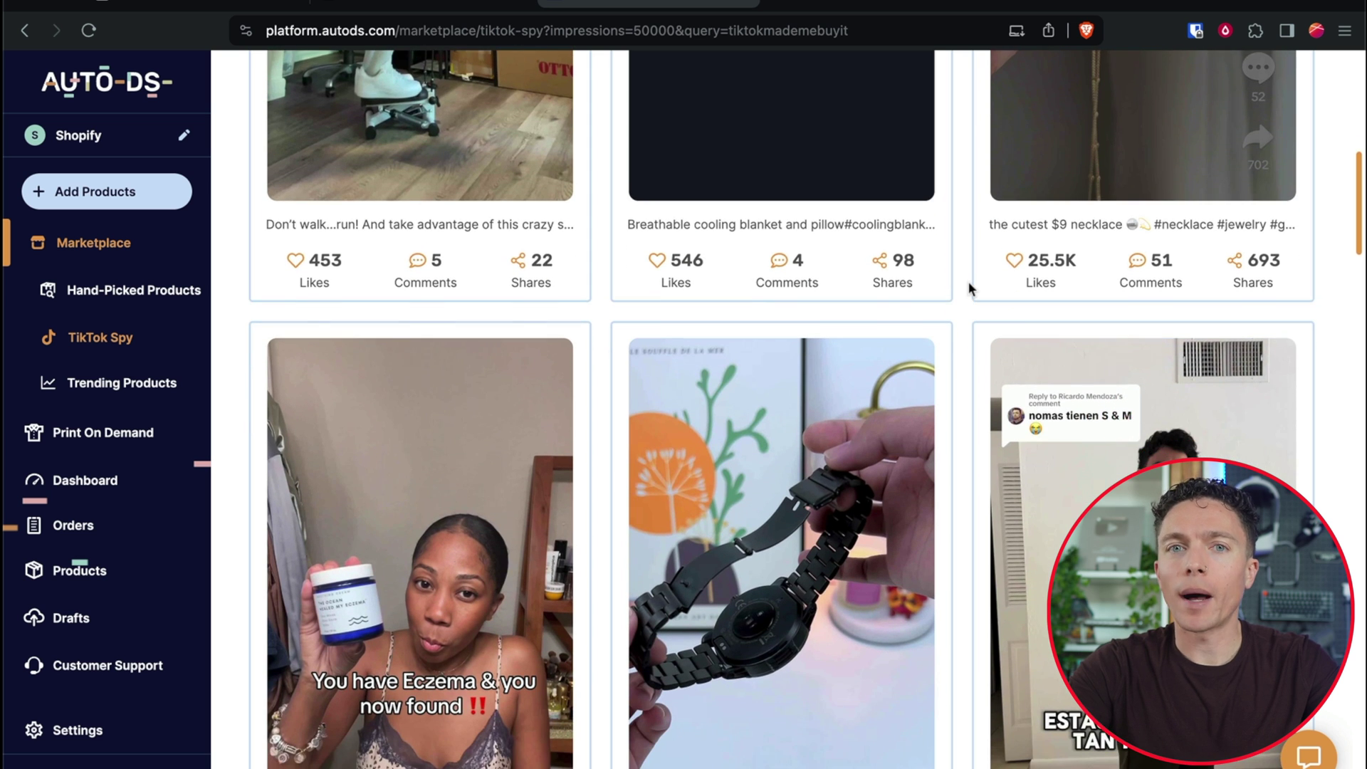
scroll(968, 284, "down", 3)
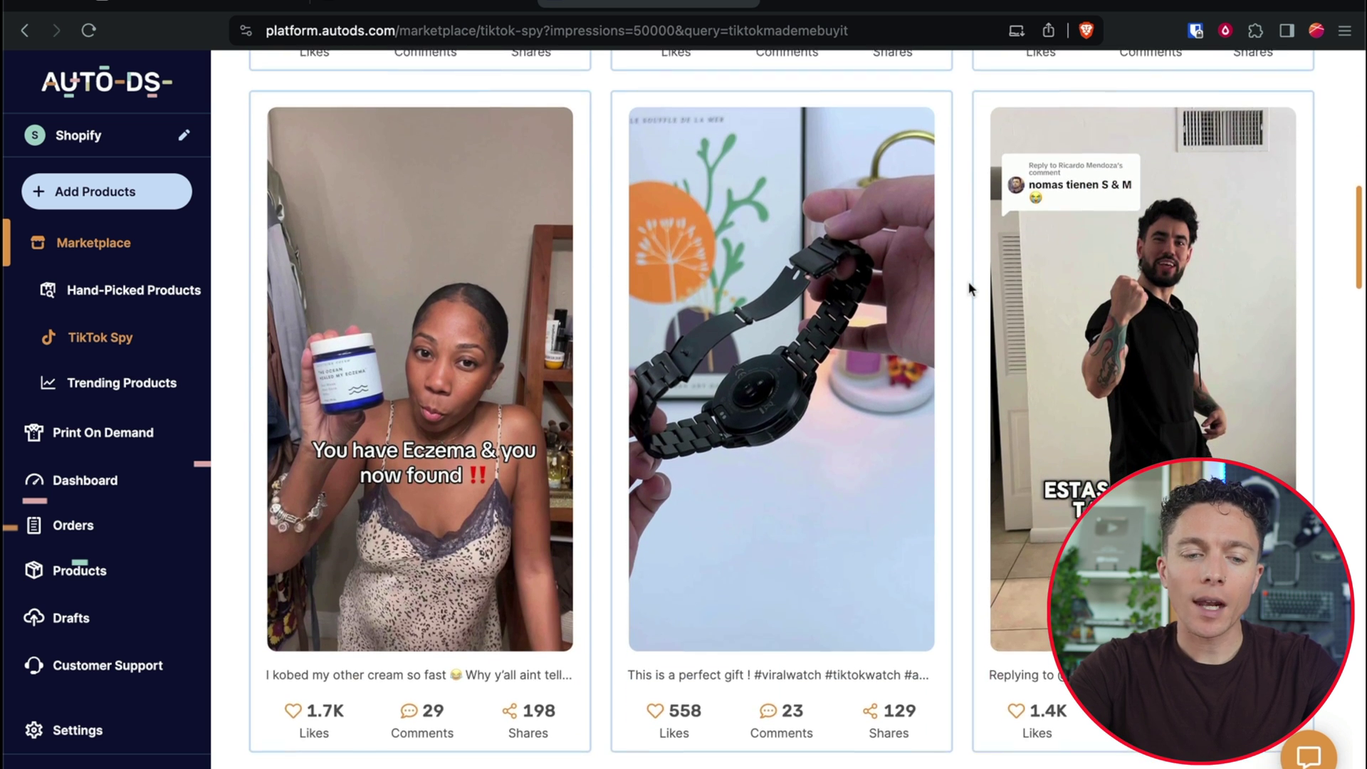
scroll(968, 287, "down", 1)
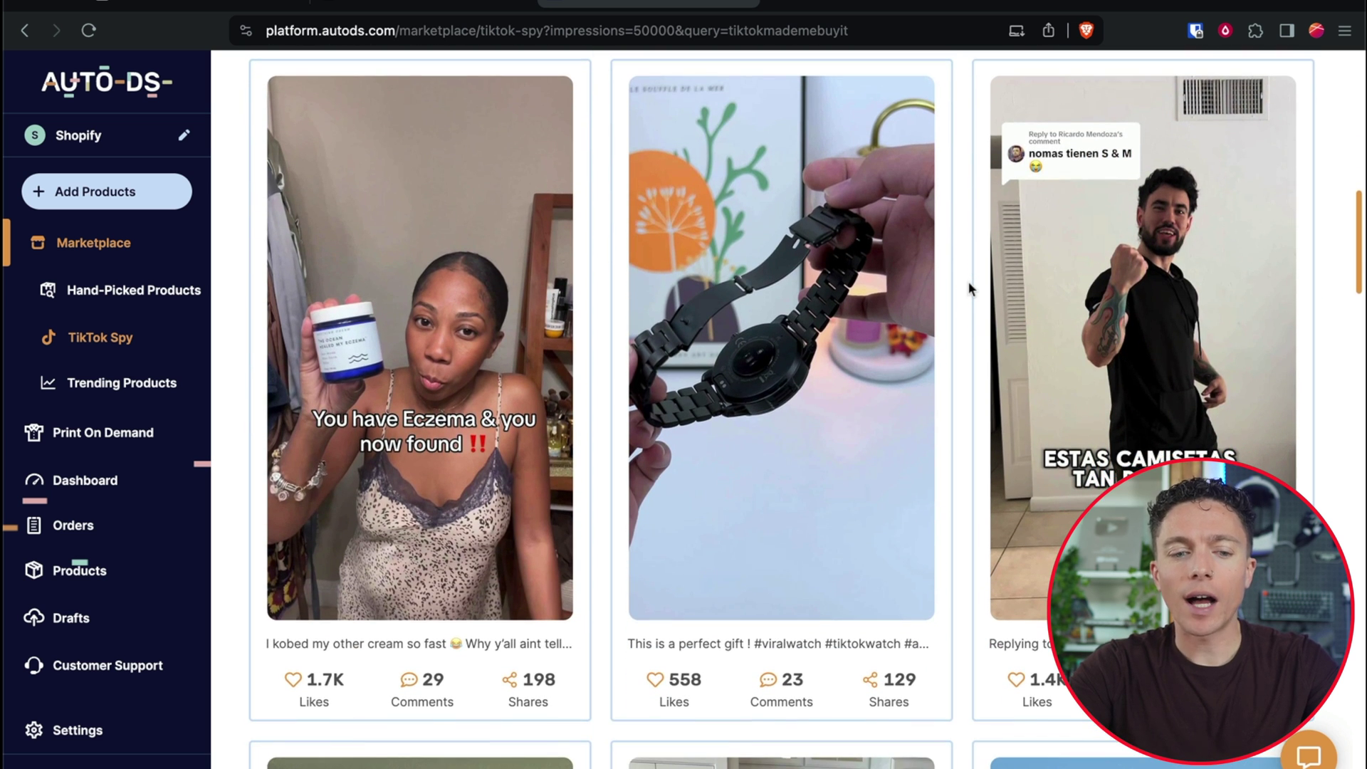
scroll(968, 288, "down", 1)
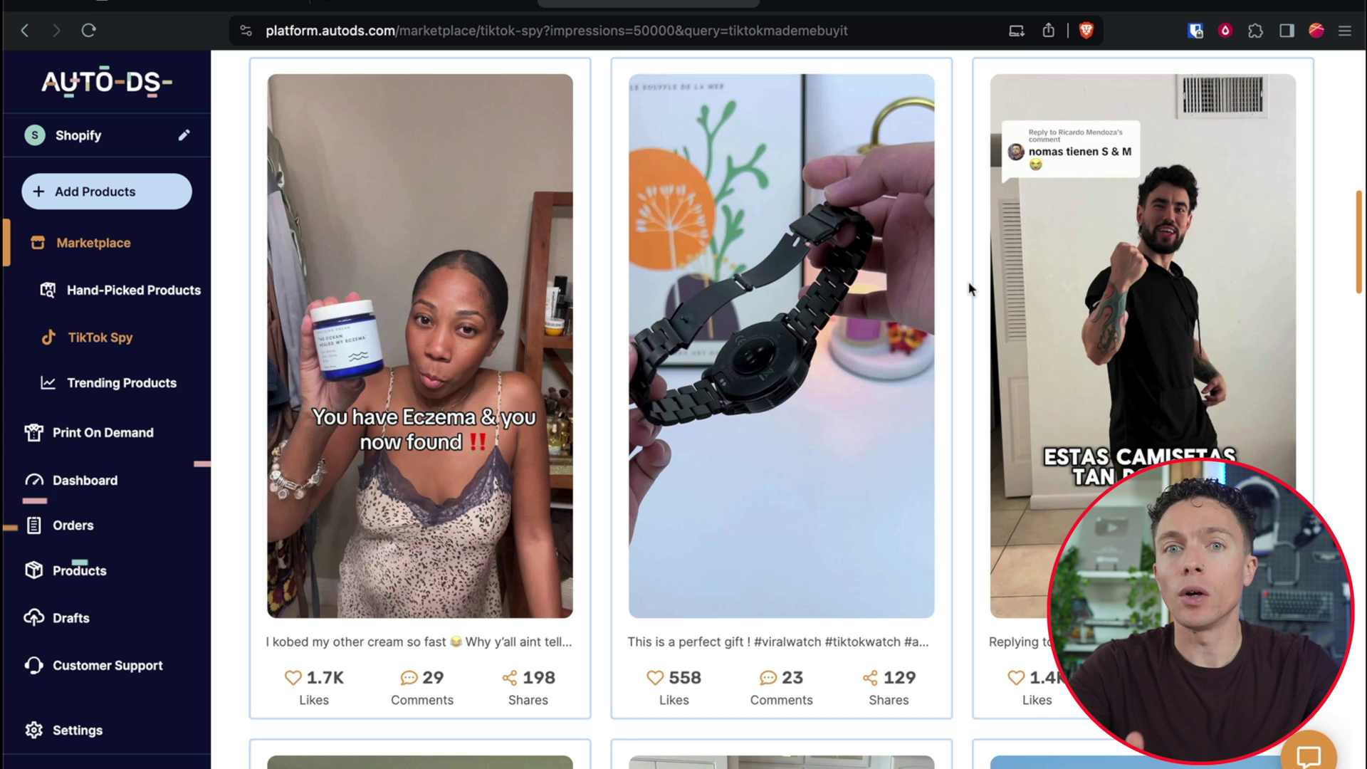
scroll(969, 280, "up", 5)
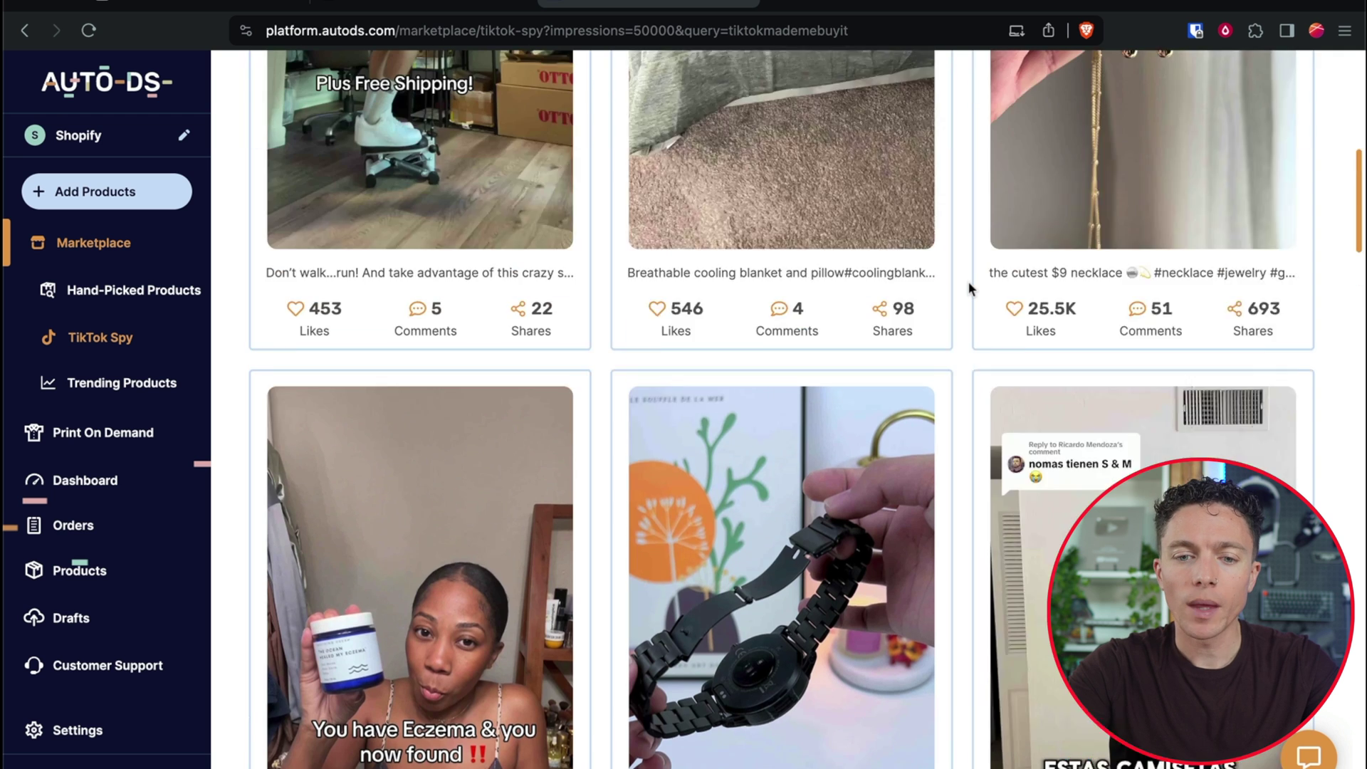
scroll(968, 280, "down", 4)
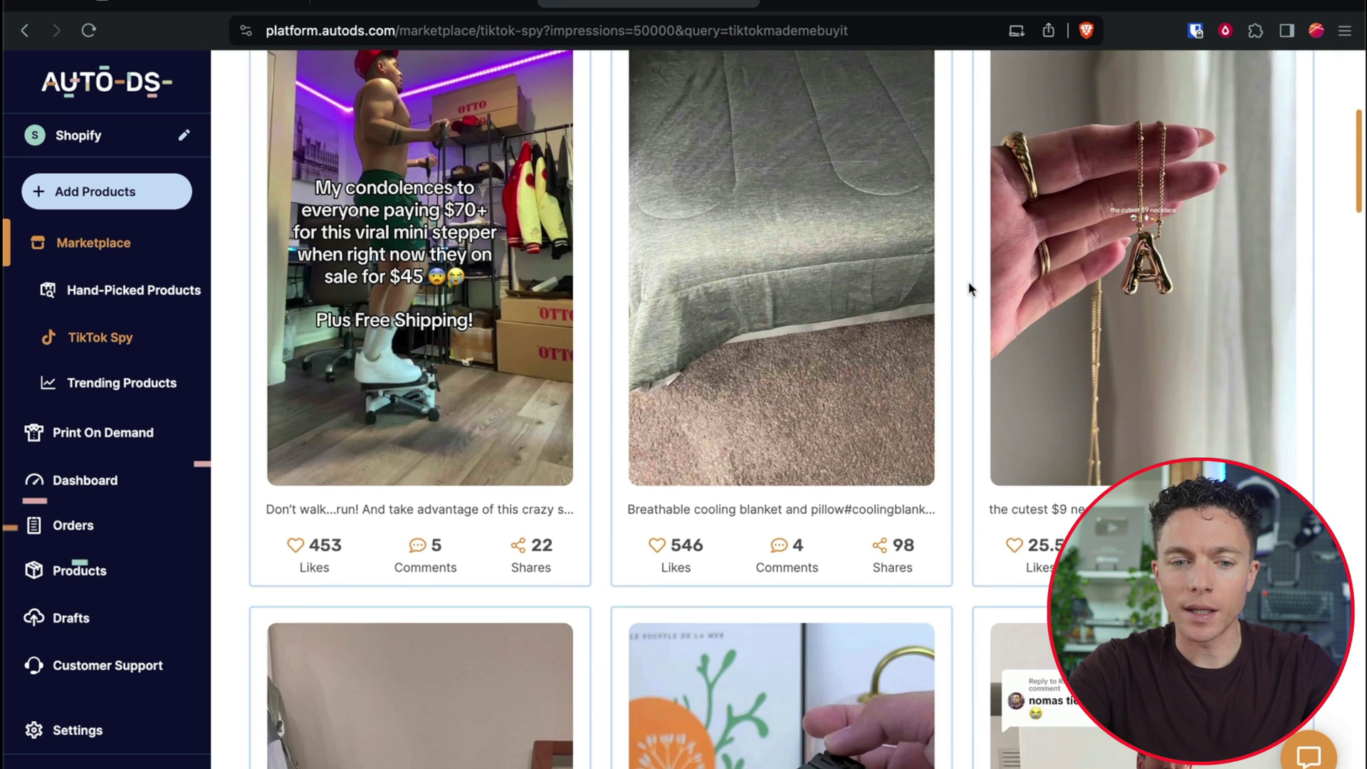
scroll(968, 280, "up", 2)
mouse_move(1148, 333)
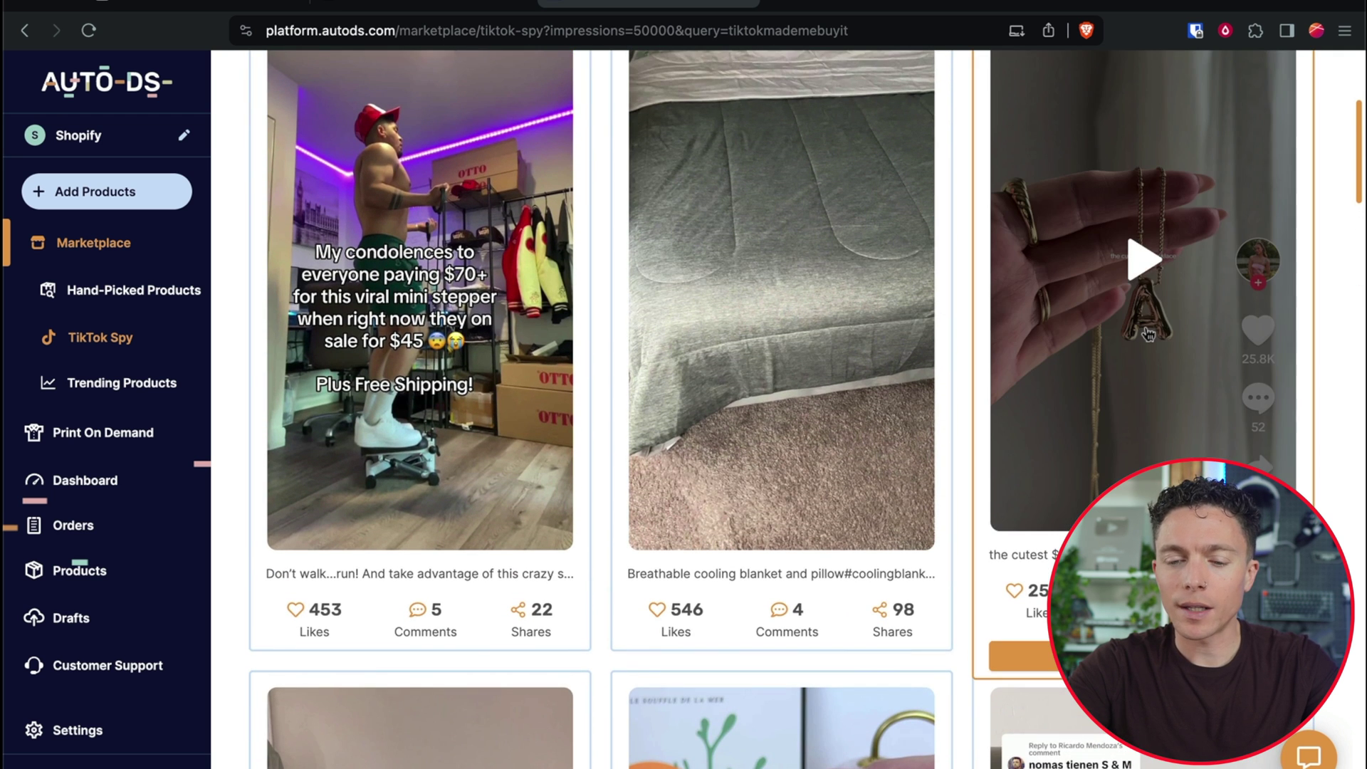
left_click(1163, 291)
Open the gold letter necklace video's details, play it, then replay it.
left_click(1009, 526)
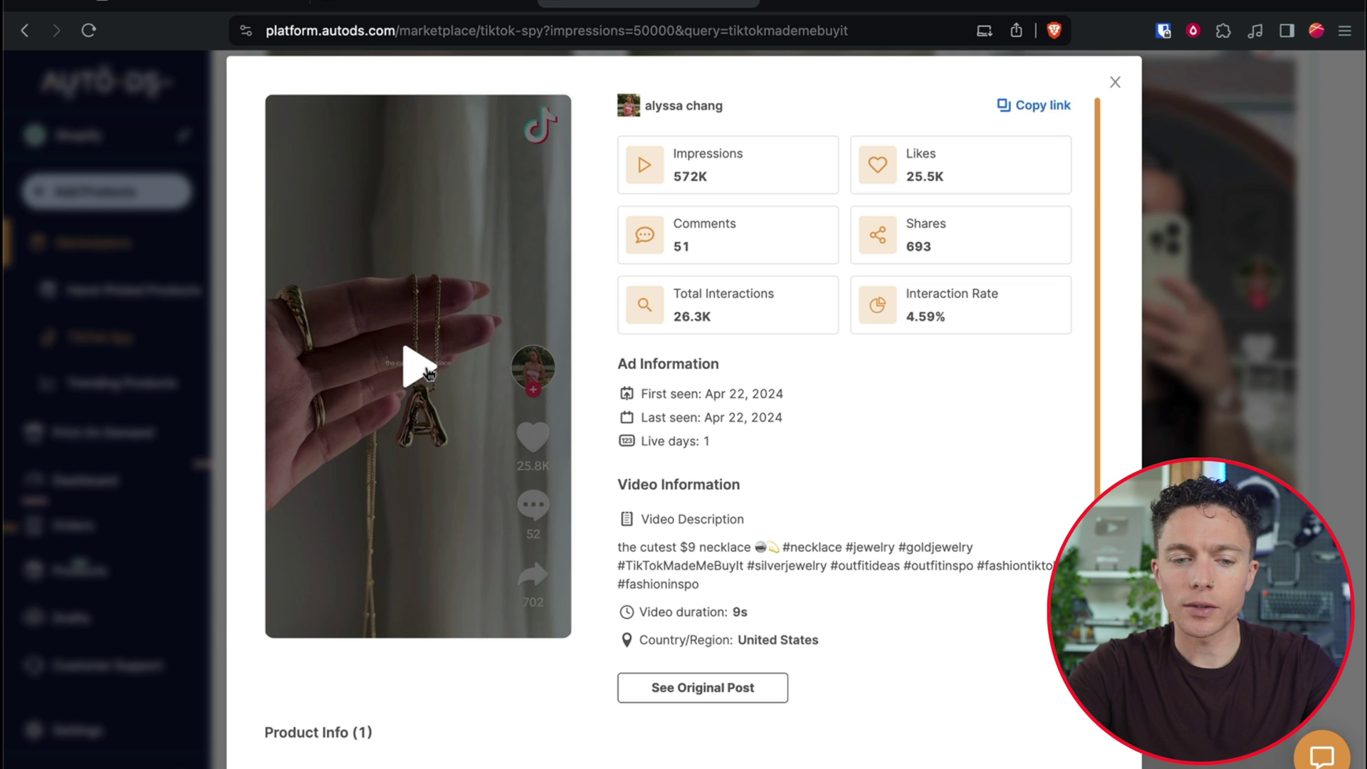
left_click(428, 372)
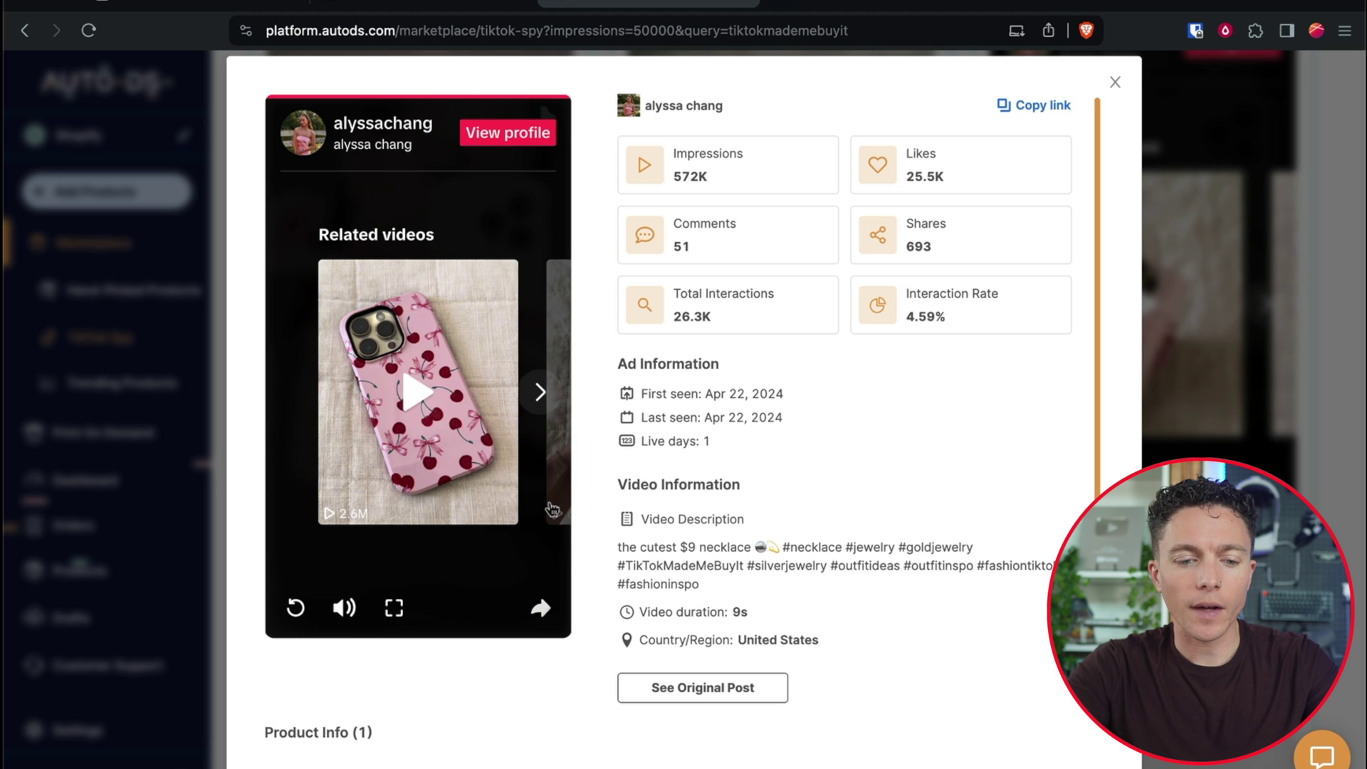
left_click(289, 617)
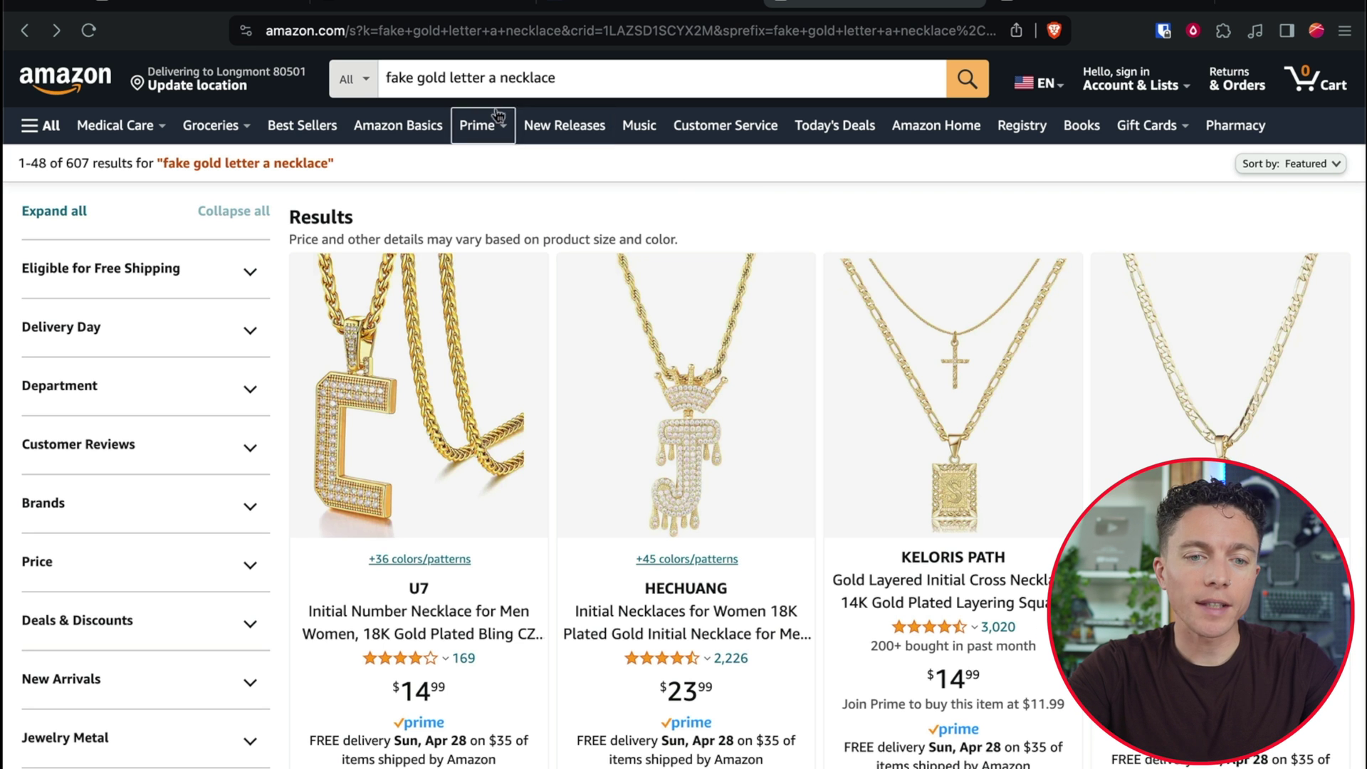
Check the bubble letter necklace listing's colour variants, keeping A-1pc-gold.
left_click_drag(397, 77, 560, 84)
left_click(1075, 3)
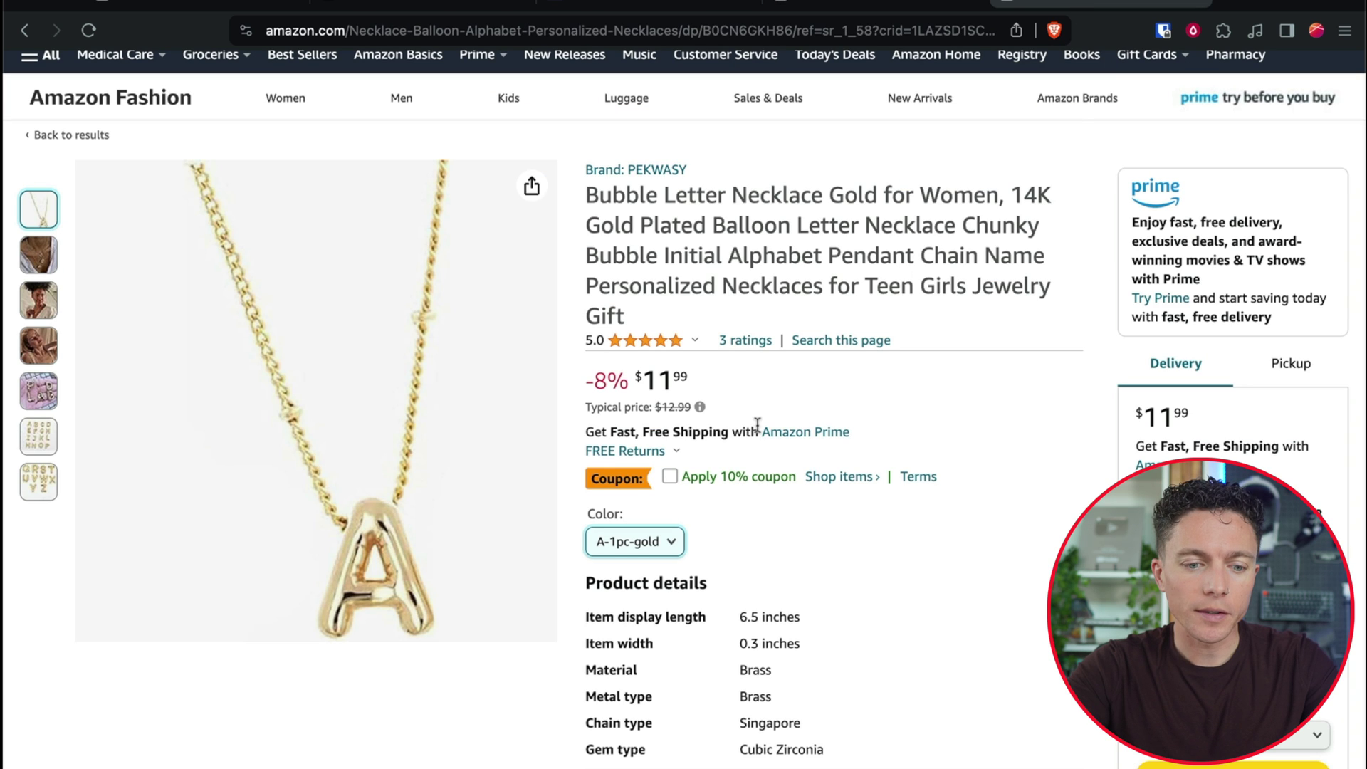
left_click(669, 542)
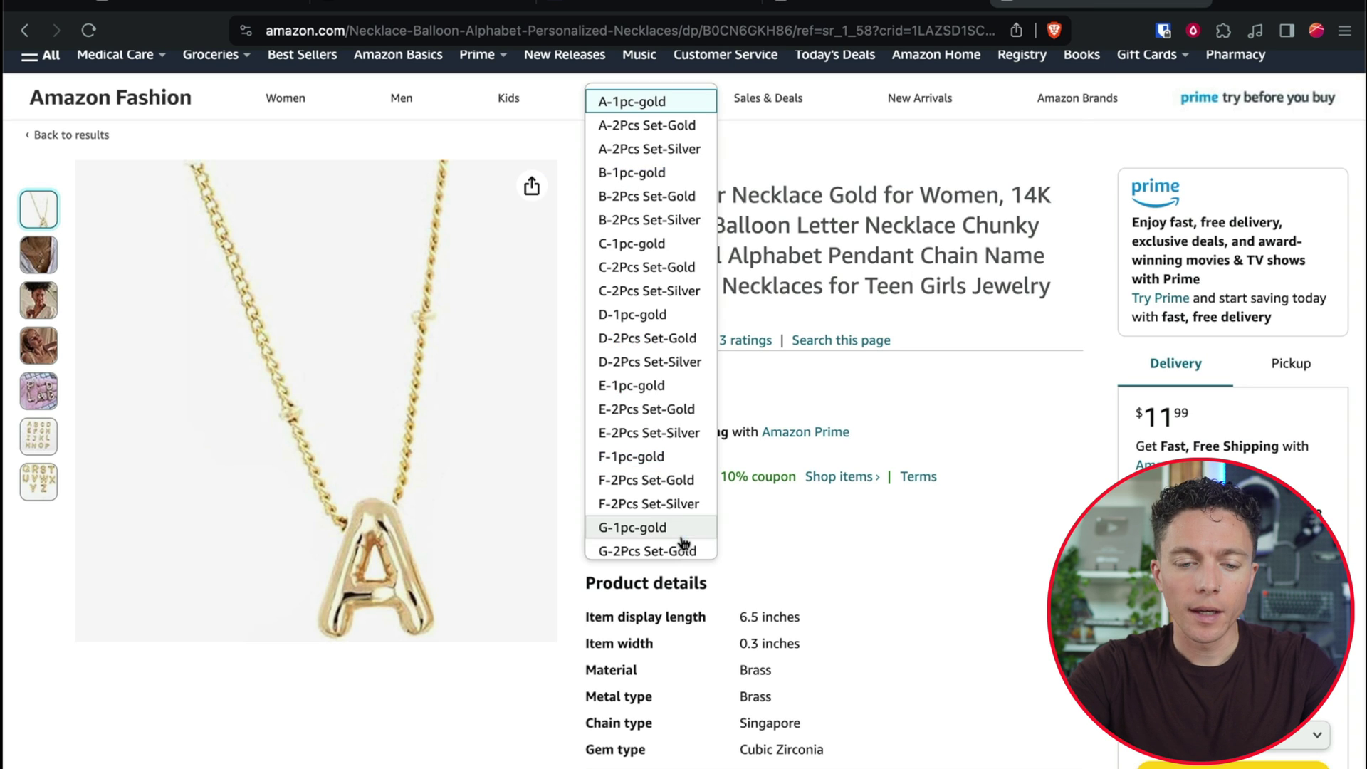
left_click(676, 107)
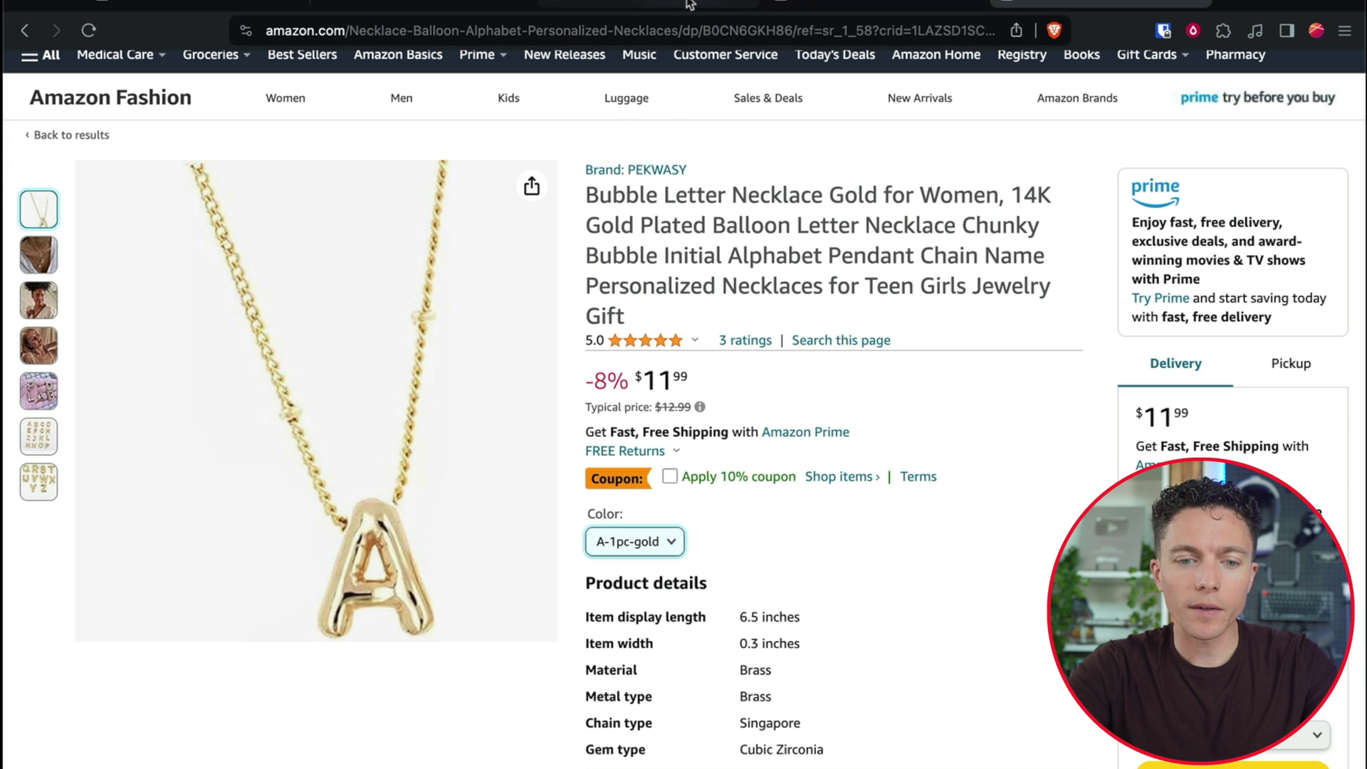
left_click(689, 4)
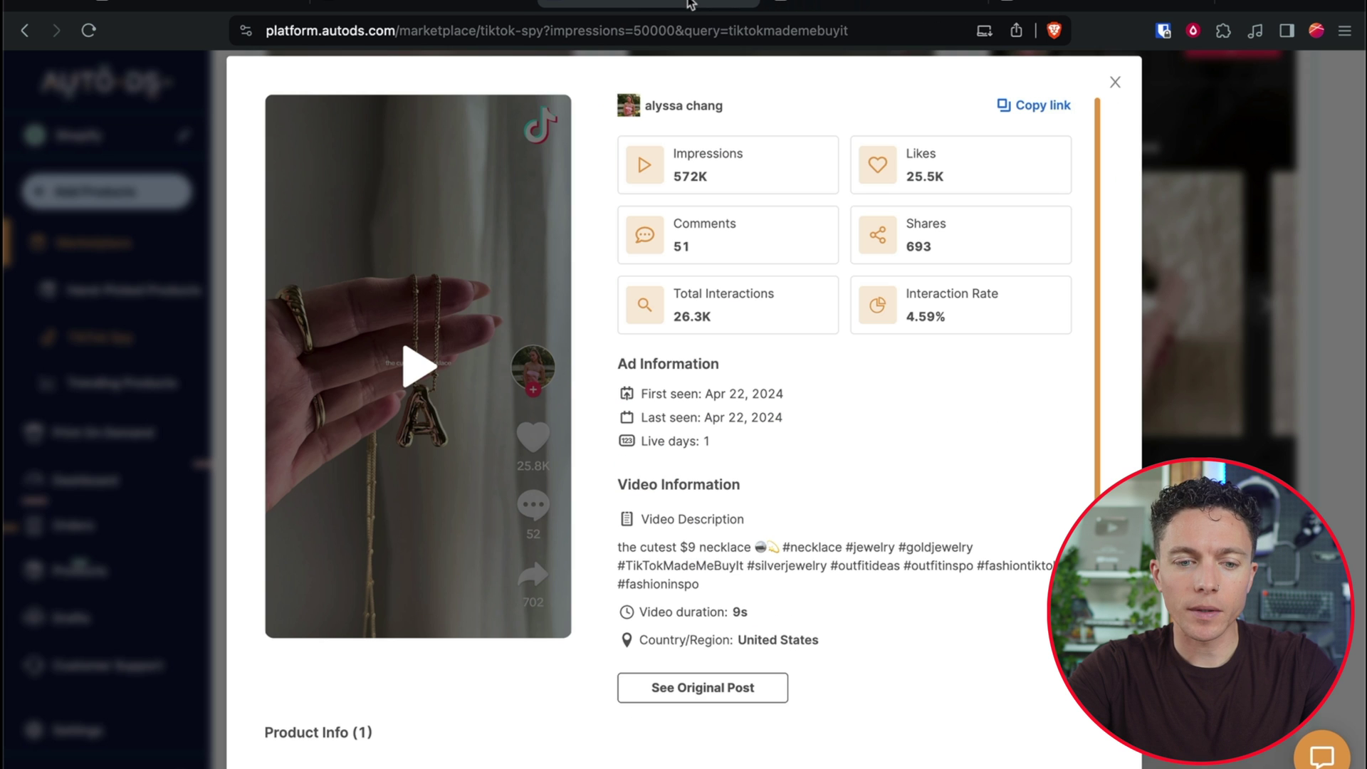
Note the necklace's $11.99 price and preview its photos, then return to AutoDS TikTok Spy.
left_click(1068, 4)
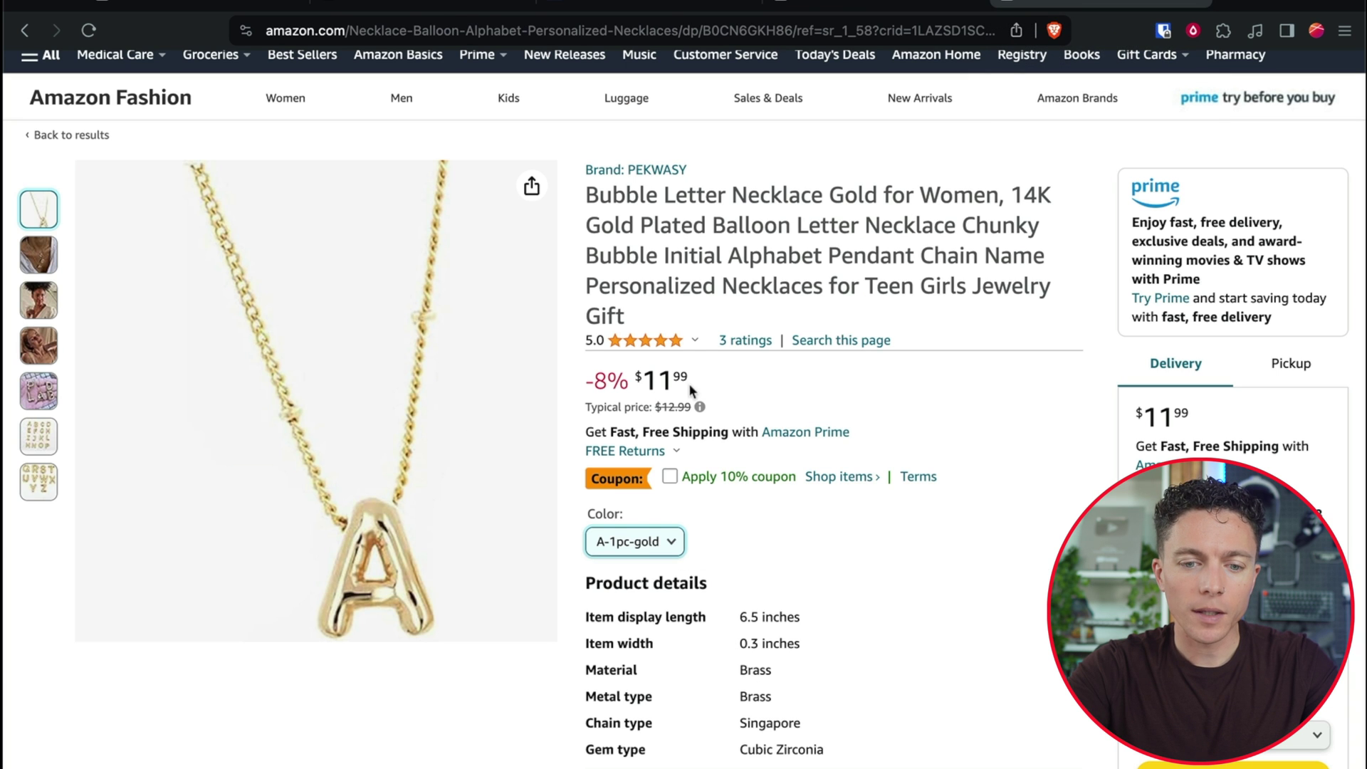
left_click_drag(643, 375, 699, 376)
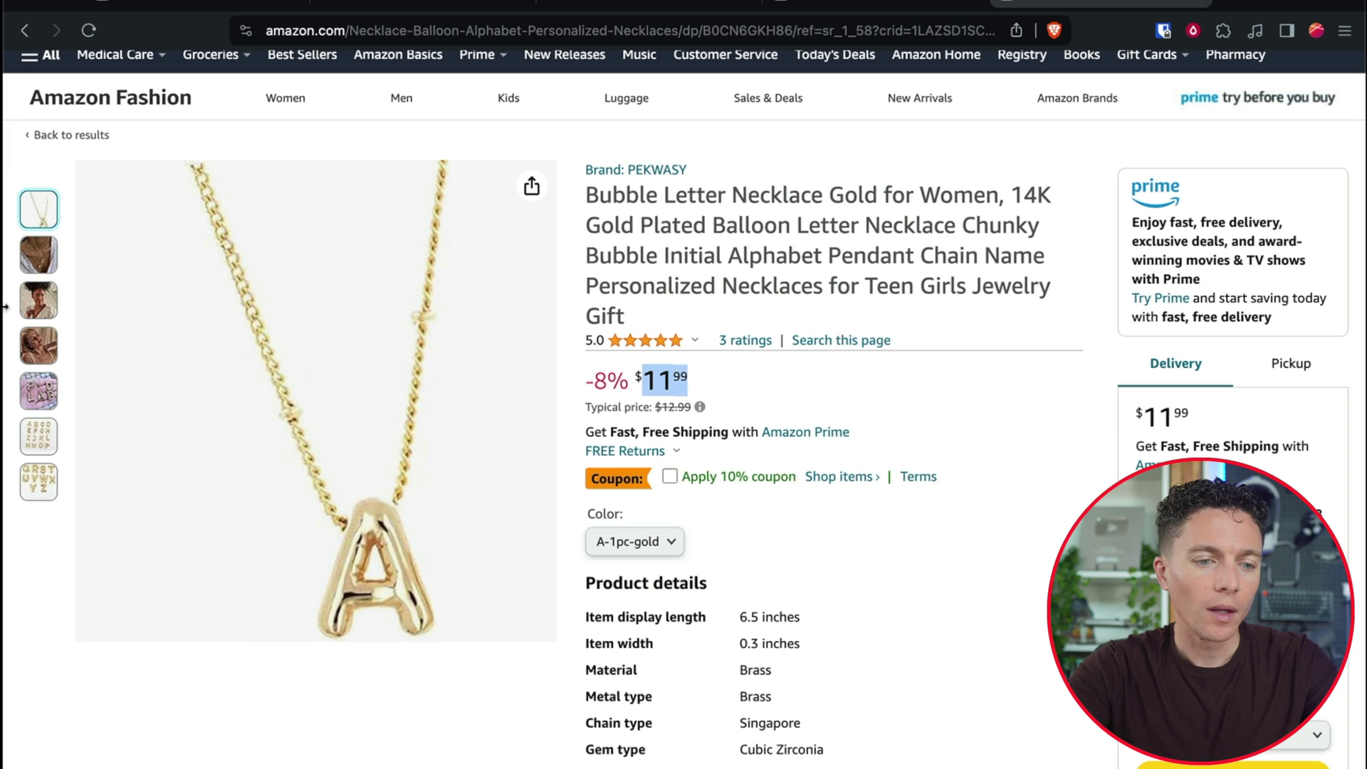
mouse_move(44, 258)
mouse_move(45, 309)
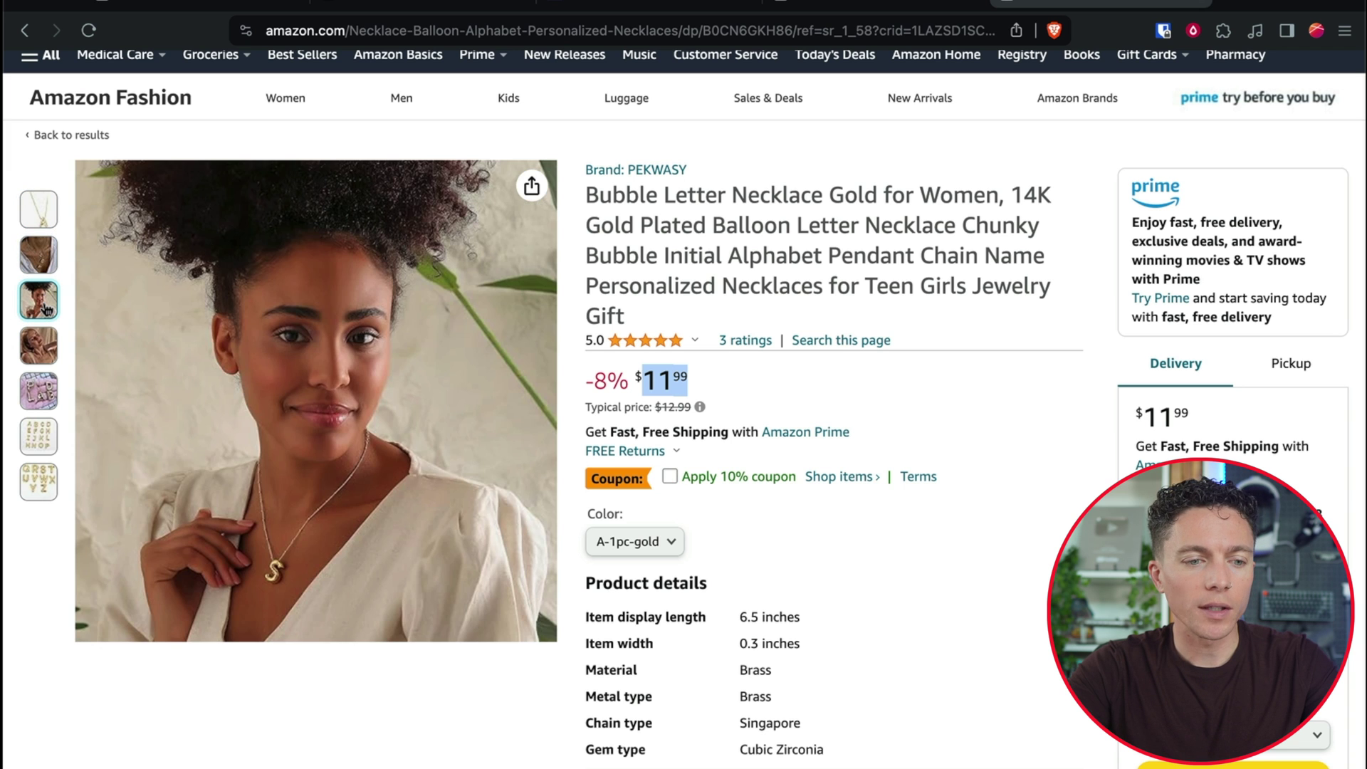
mouse_move(44, 347)
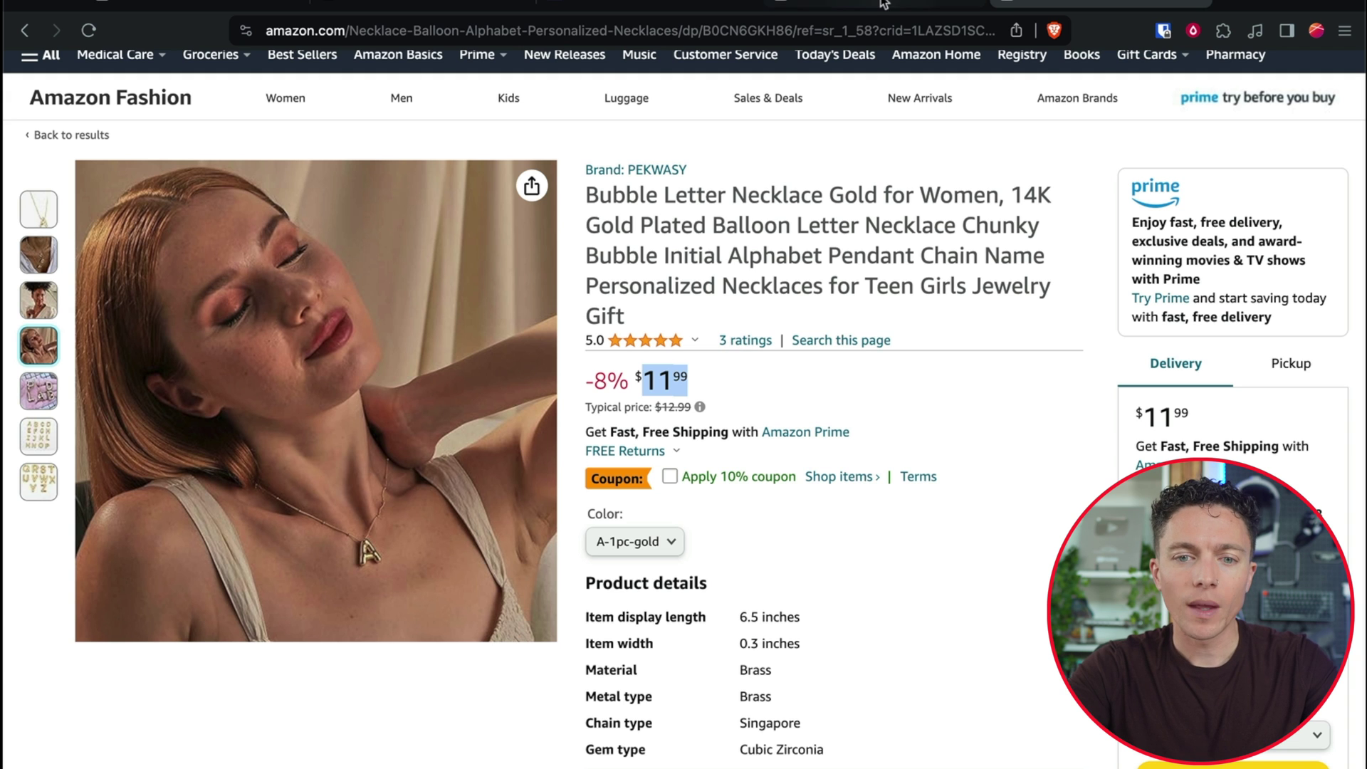
left_click(707, 7)
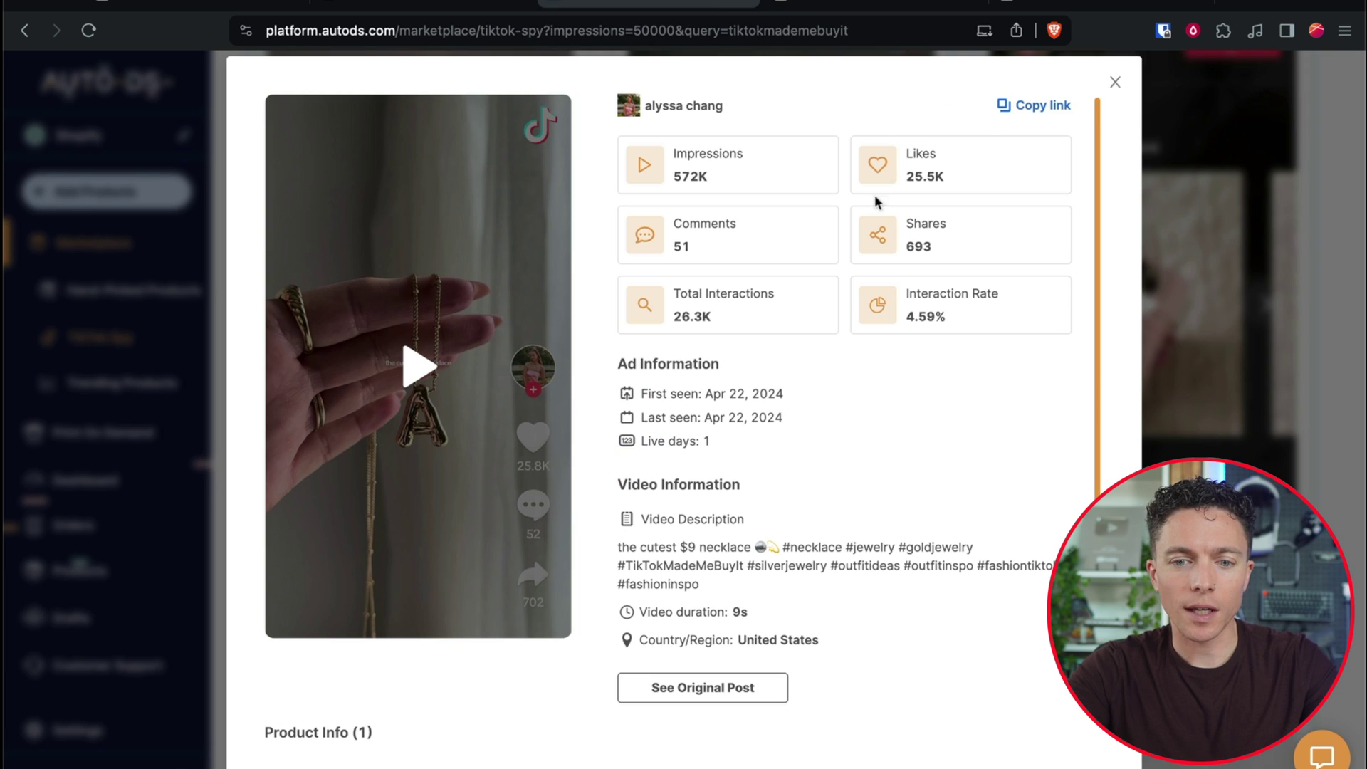
Close the necklace details and check the mini stepper ad's 77K impressions.
left_click(1116, 84)
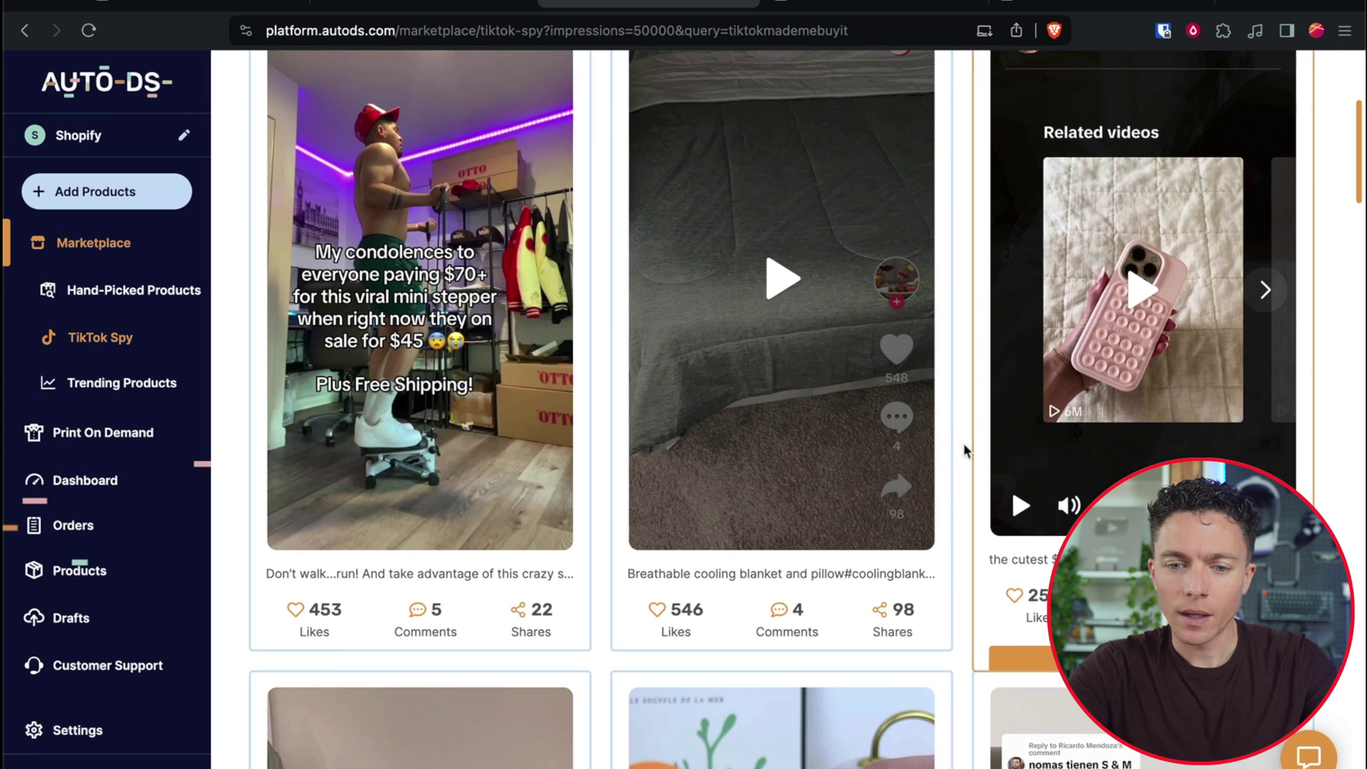
scroll(963, 447, "up", 3)
scroll(963, 447, "down", 1)
scroll(964, 448, "down", 2)
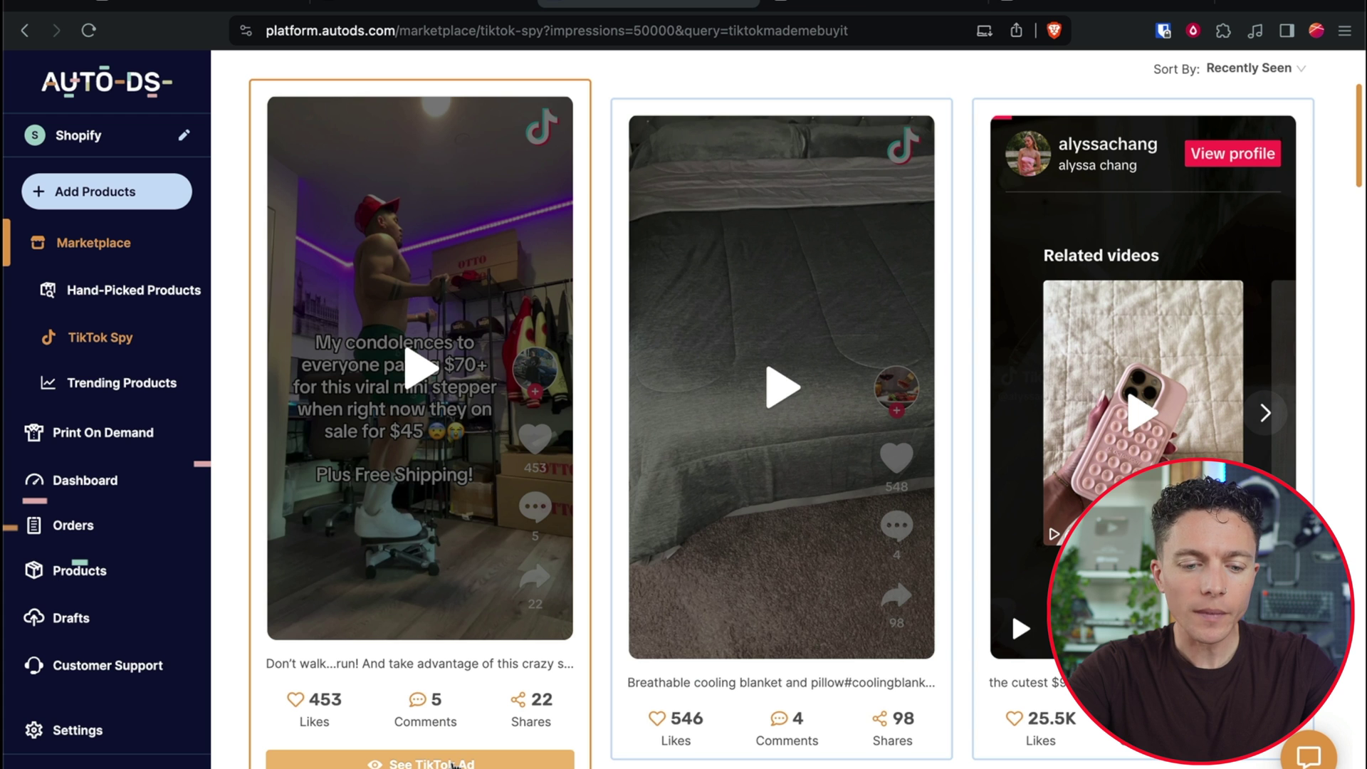
left_click(453, 762)
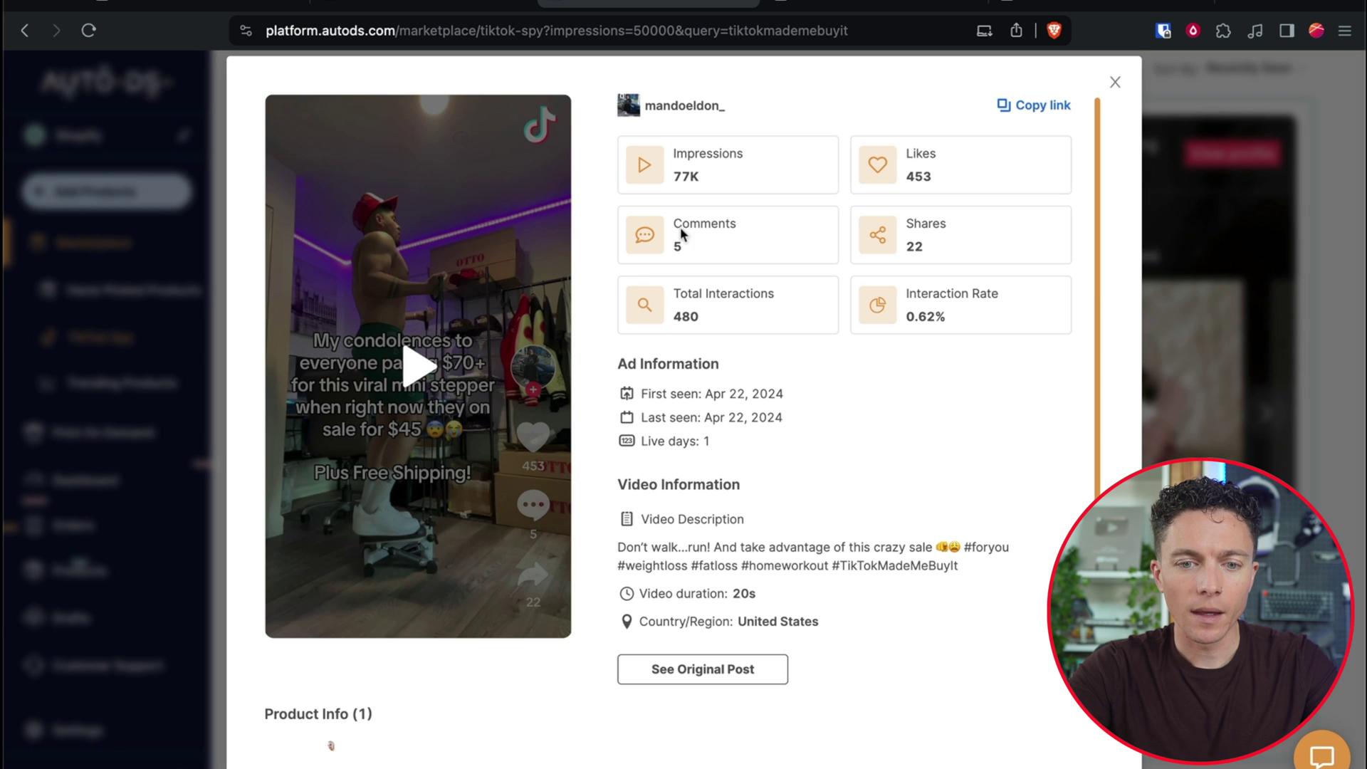
left_click_drag(675, 180, 694, 178)
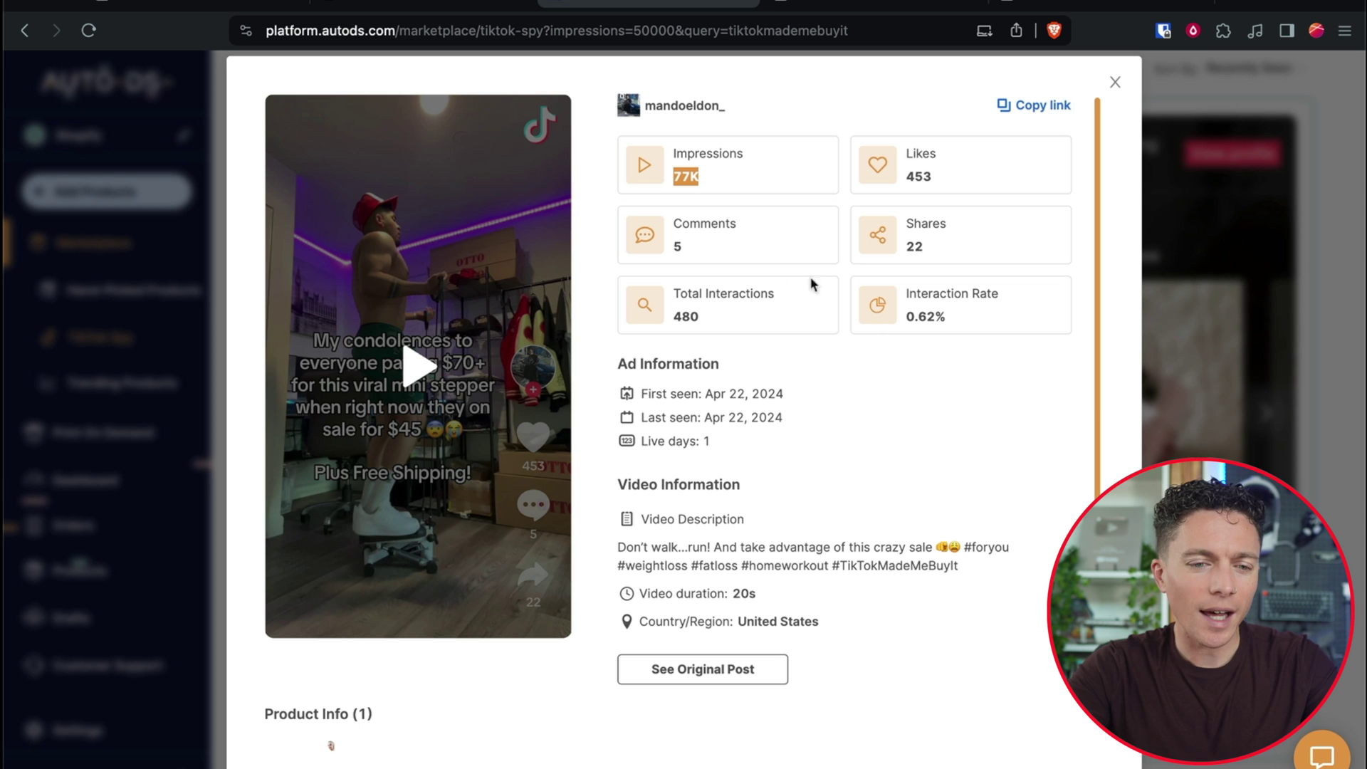
left_click(1117, 81)
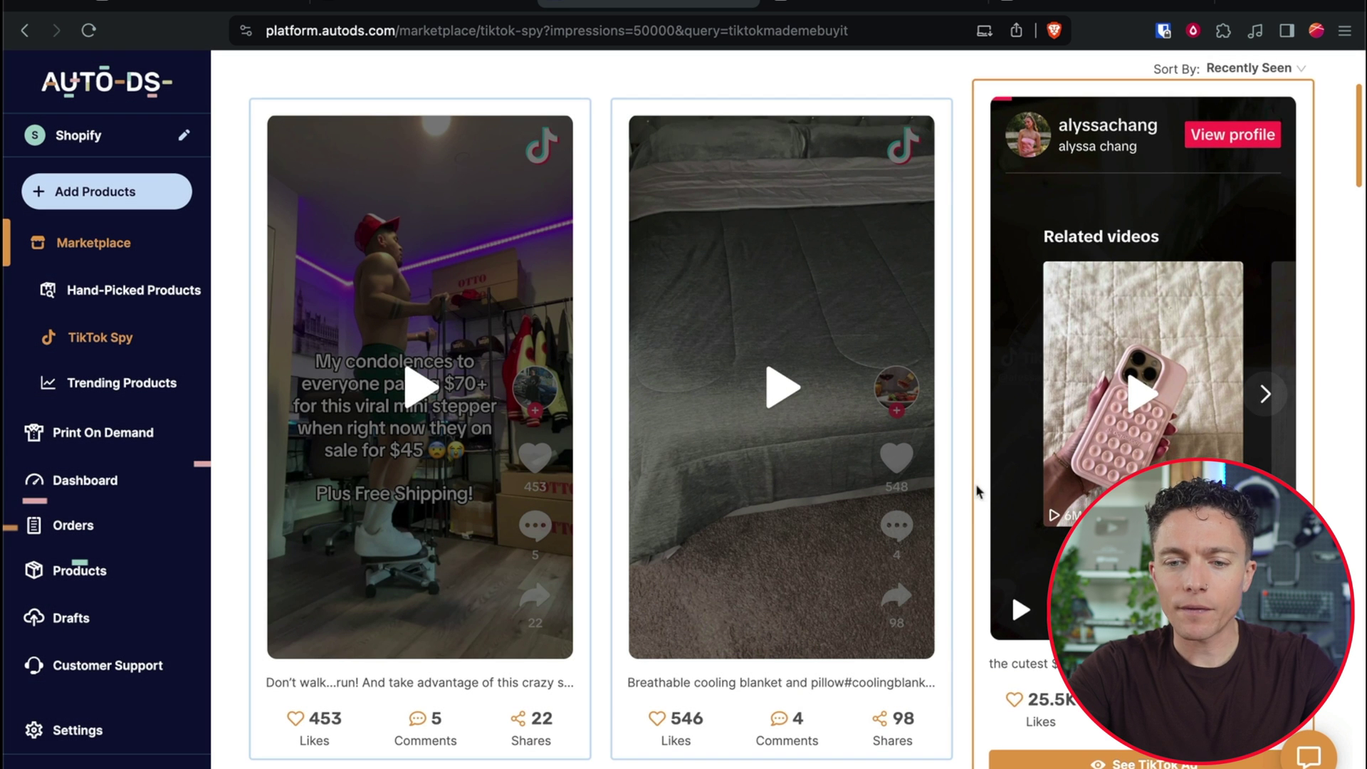
Scroll down to the Under Sink Organizer video card and open its ad details.
scroll(972, 502, "up", 2)
scroll(972, 502, "down", 10)
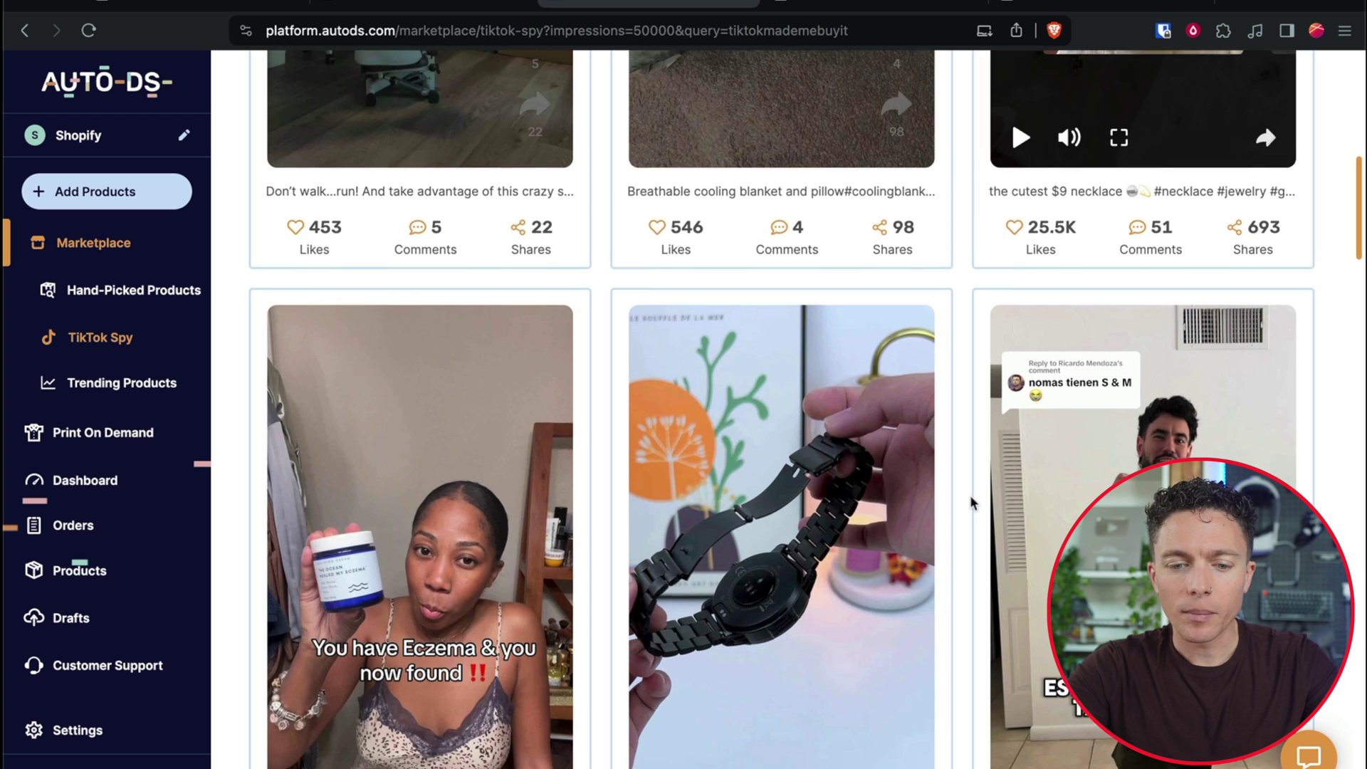
scroll(970, 501, "down", 5)
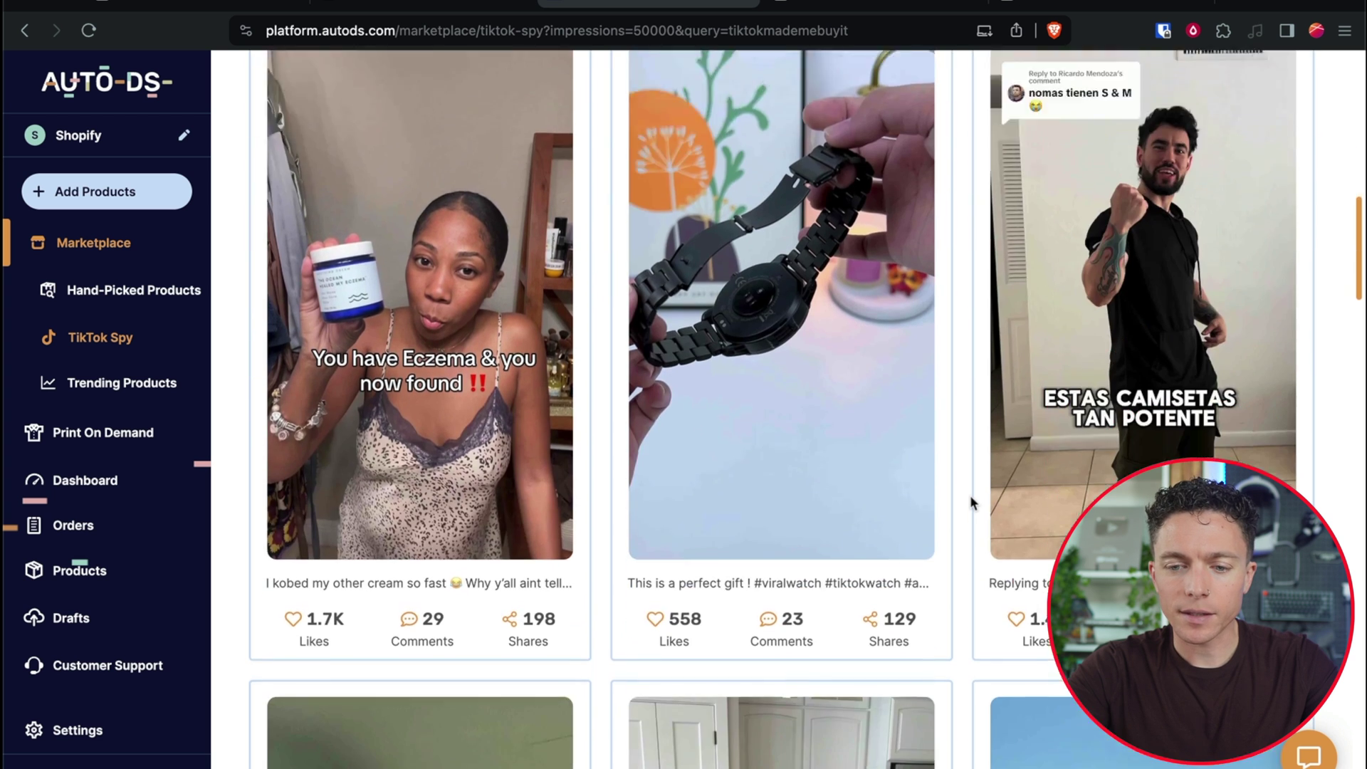
scroll(972, 503, "down", 6)
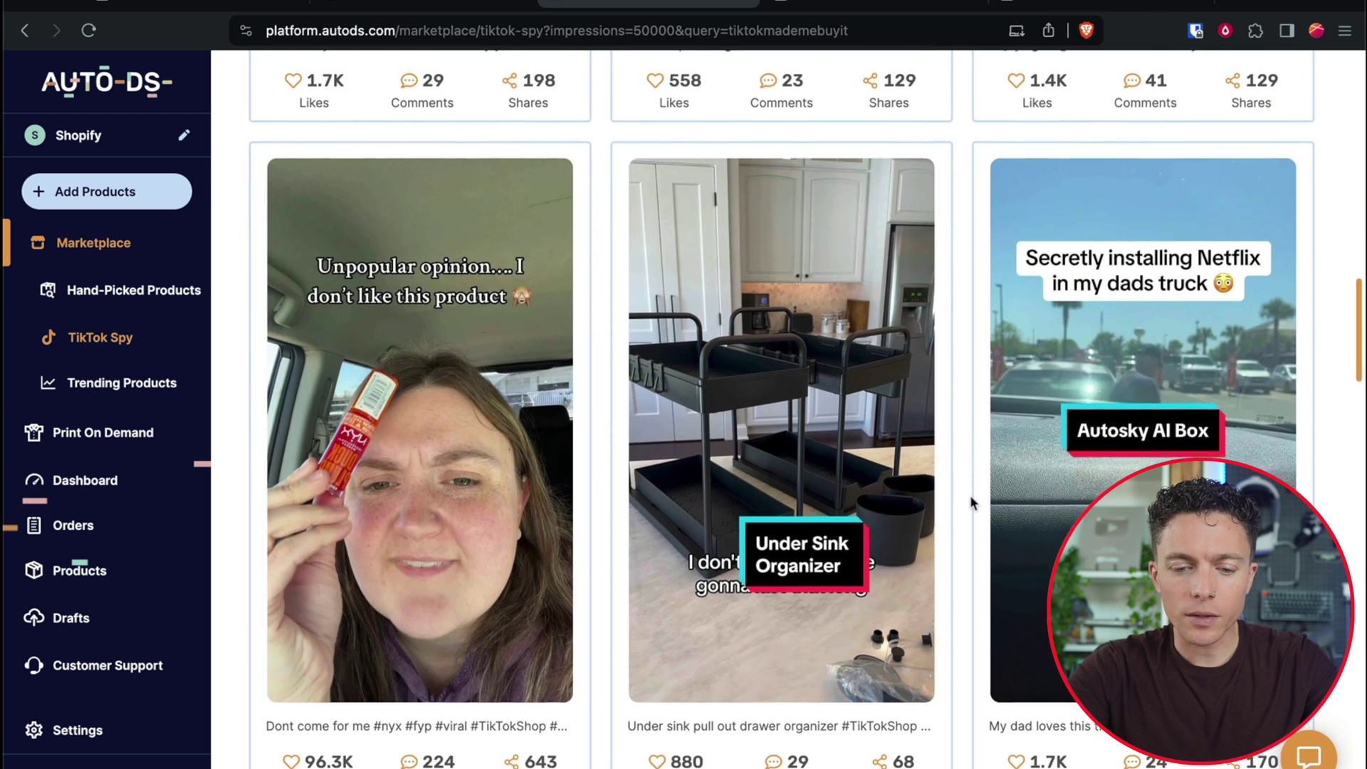
mouse_move(820, 471)
scroll(822, 473, "down", 1)
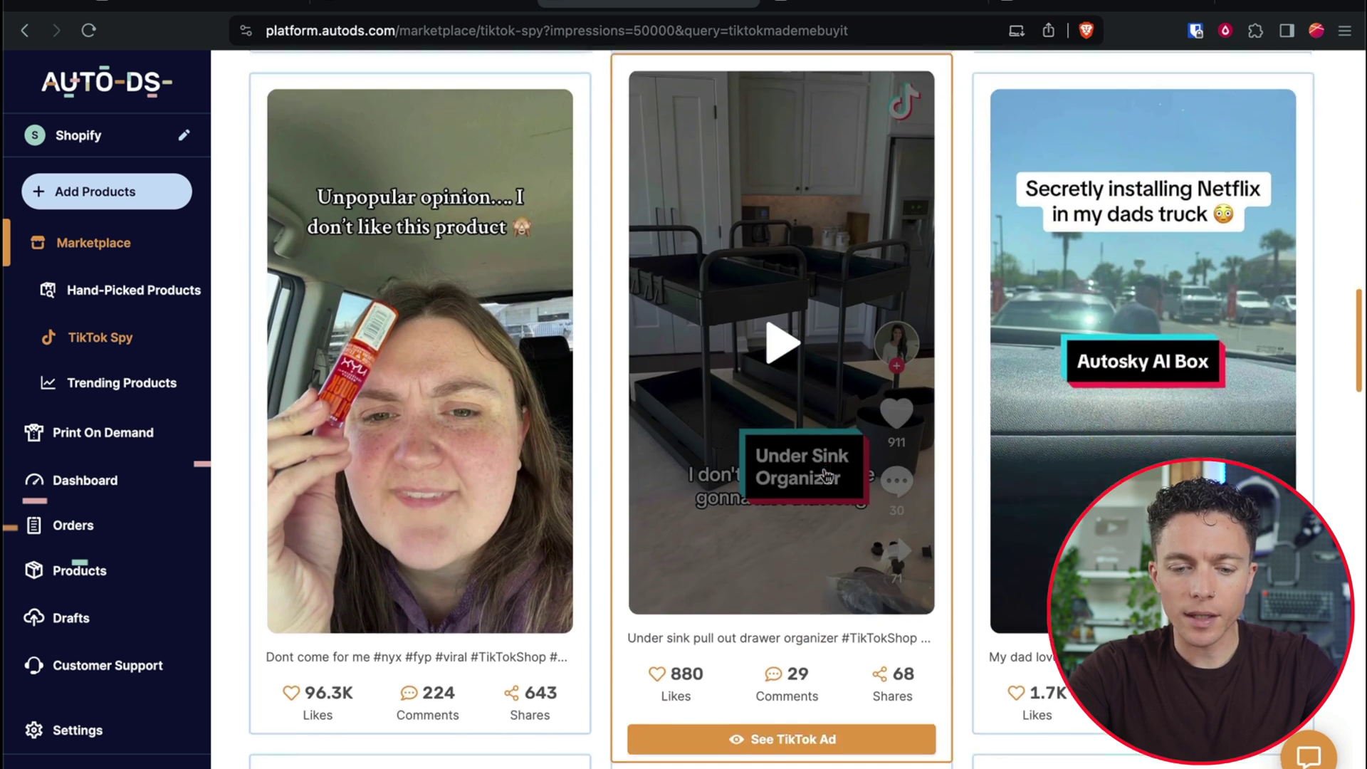
left_click(781, 740)
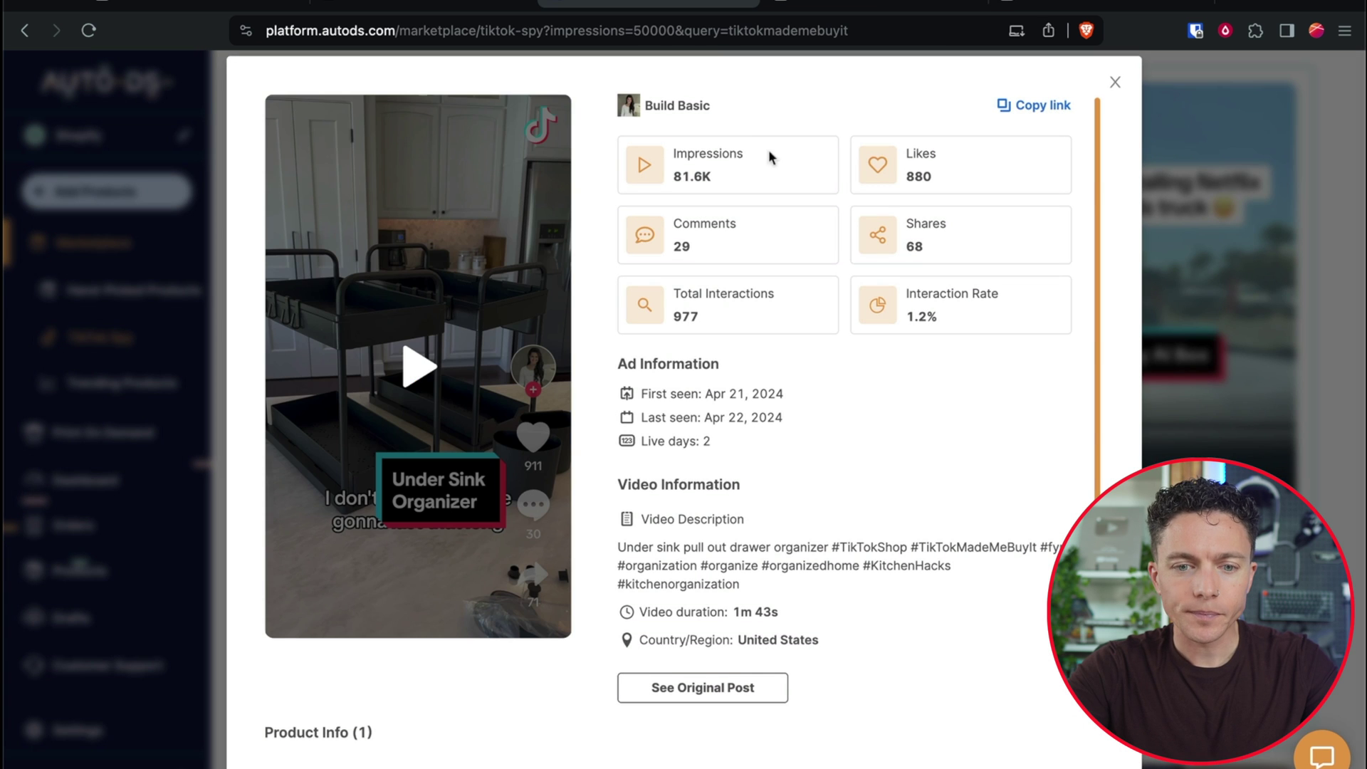
Note the organizer ad's 81.6K impressions and 1.2% interaction rate, and watch its video.
left_click_drag(674, 178, 712, 184)
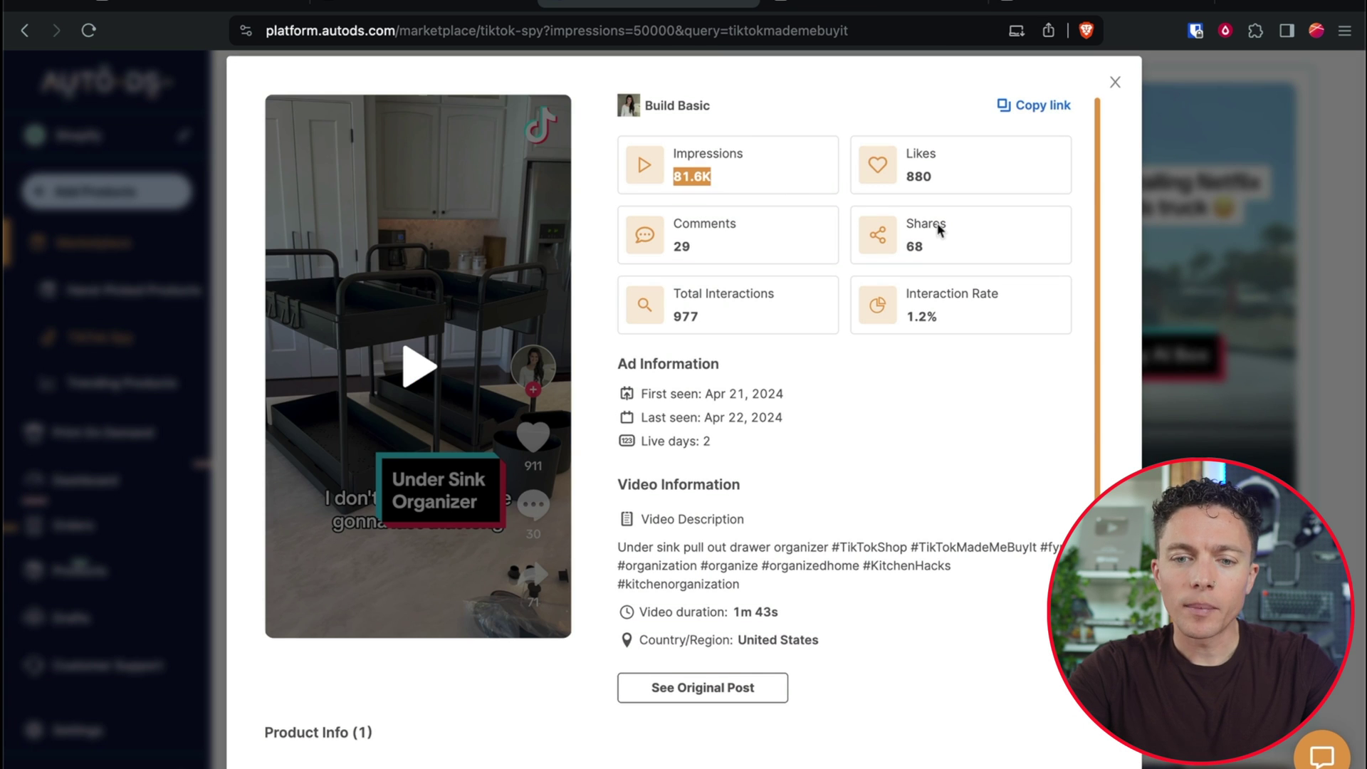
left_click_drag(907, 320, 937, 320)
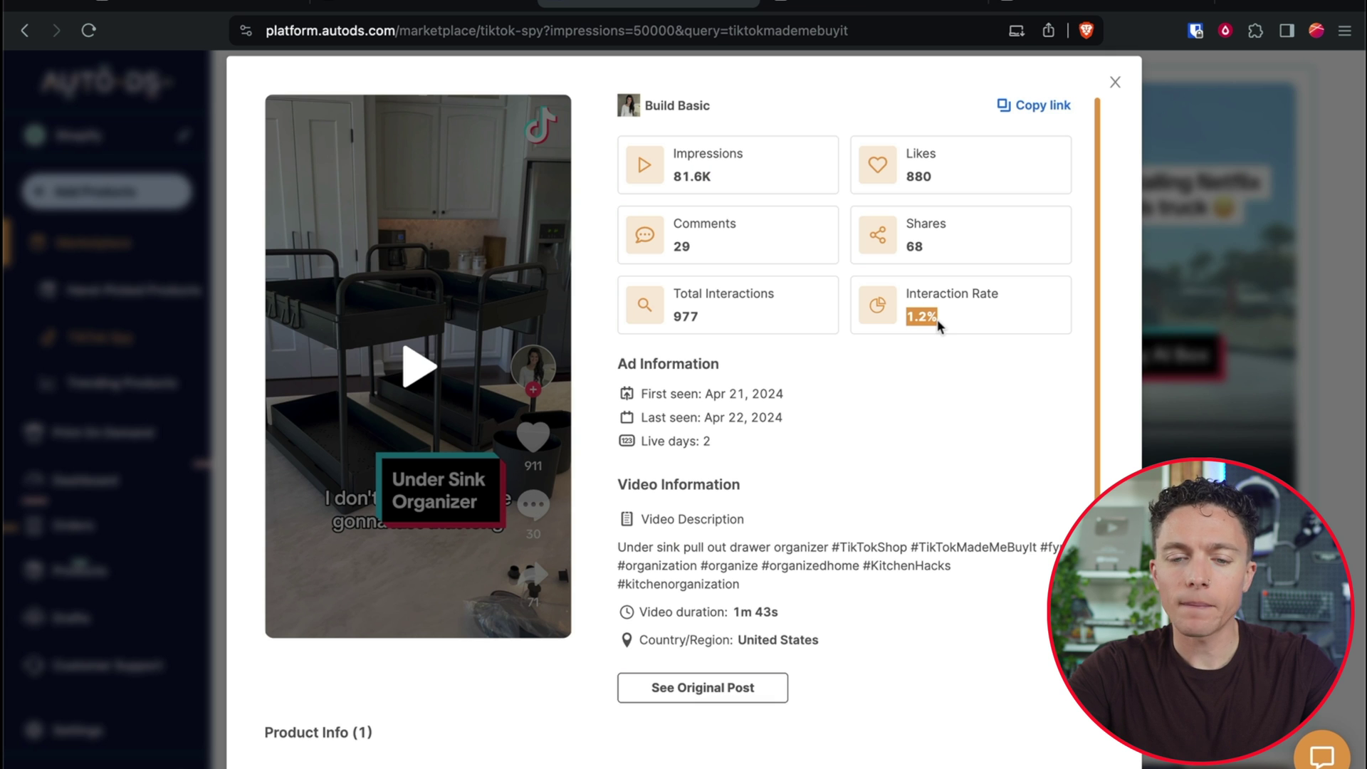
left_click(417, 370)
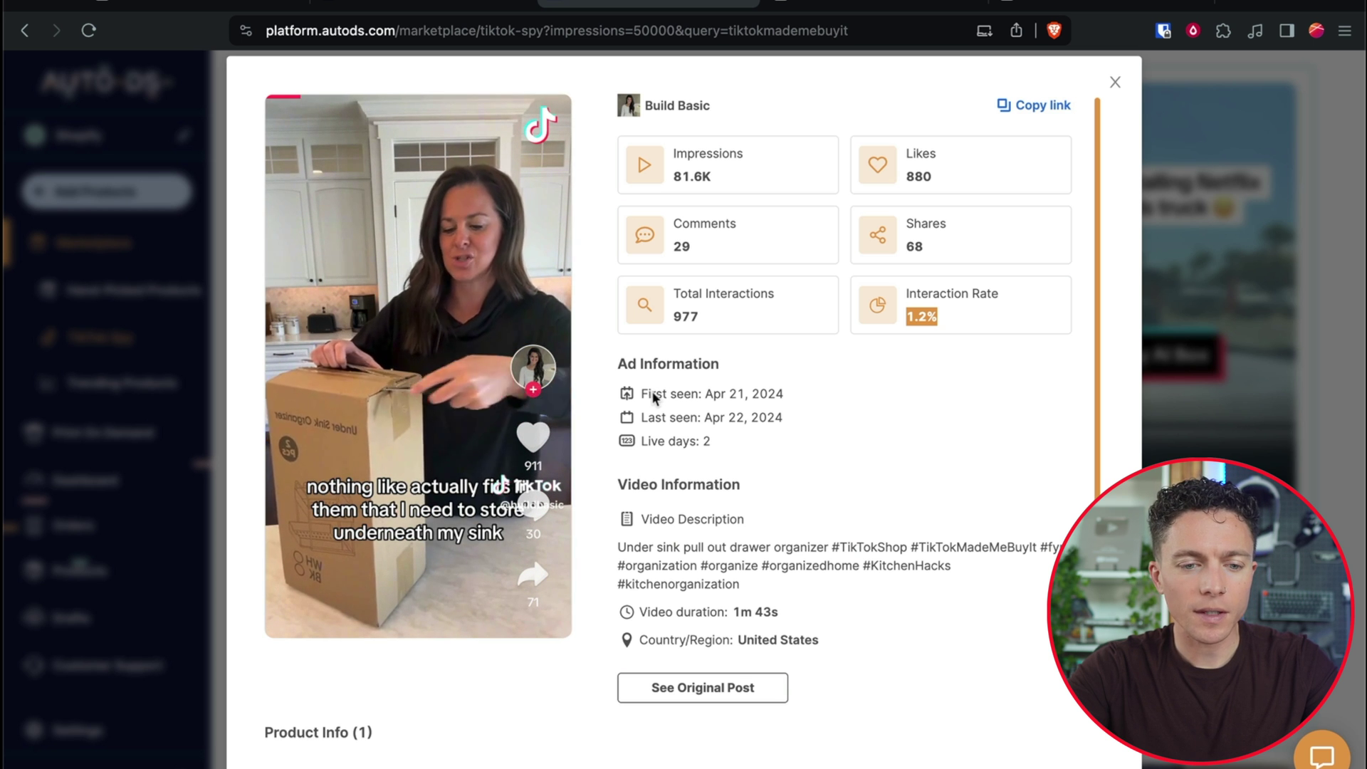
mouse_move(298, 611)
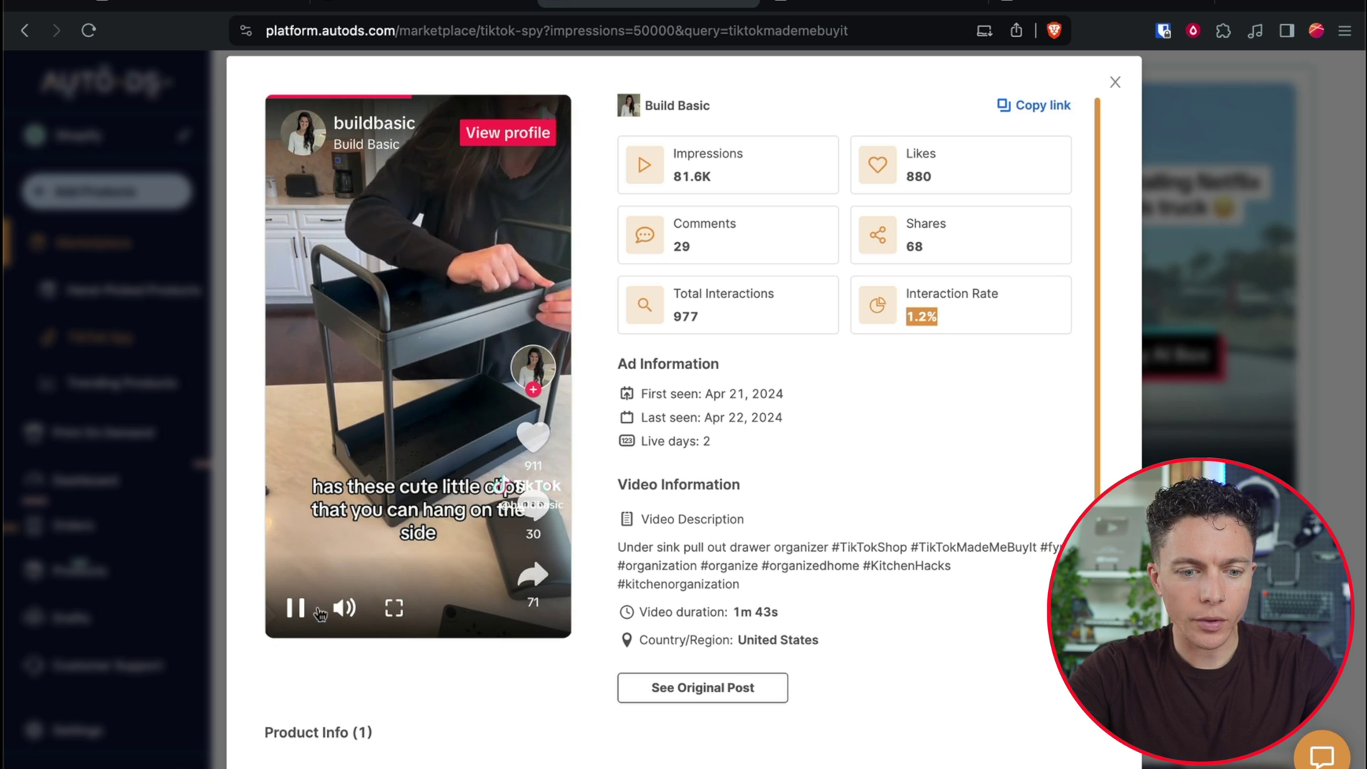
left_click(298, 616)
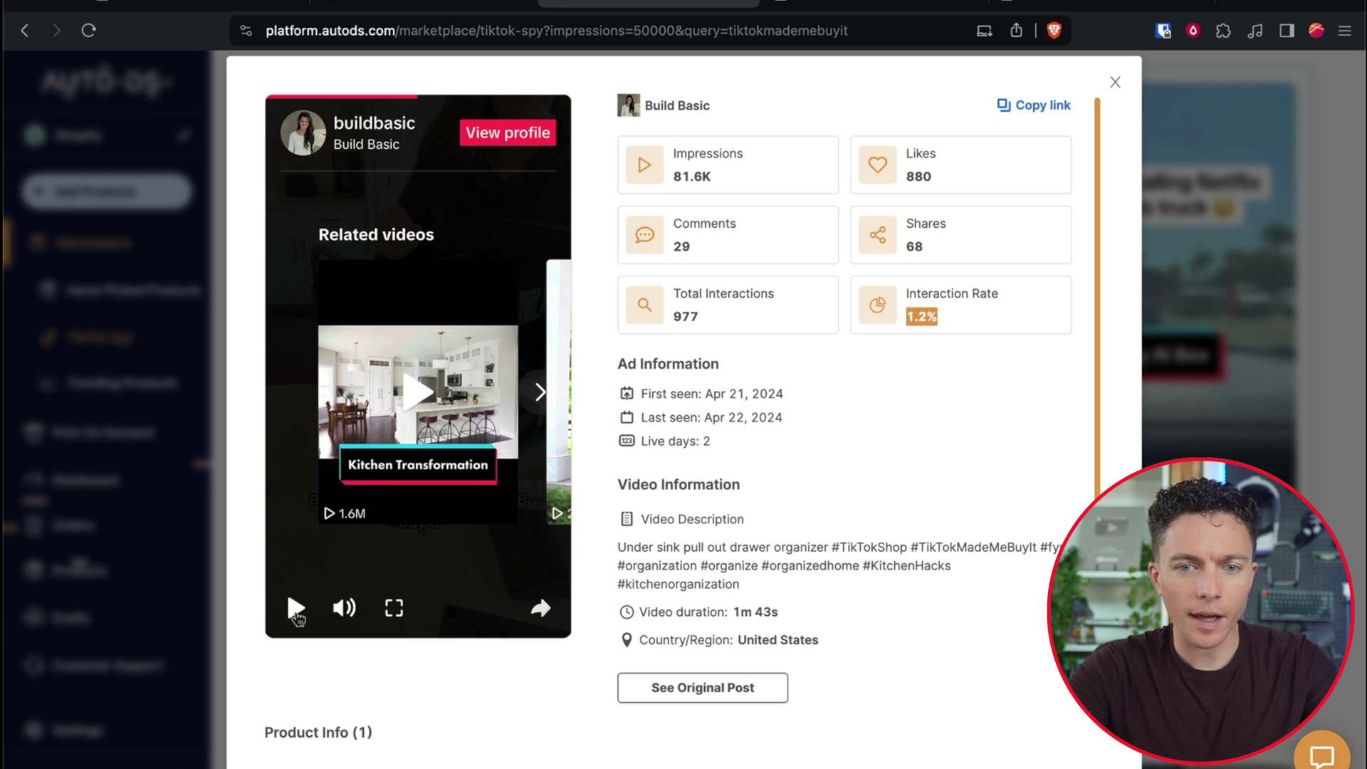
left_click(870, 10)
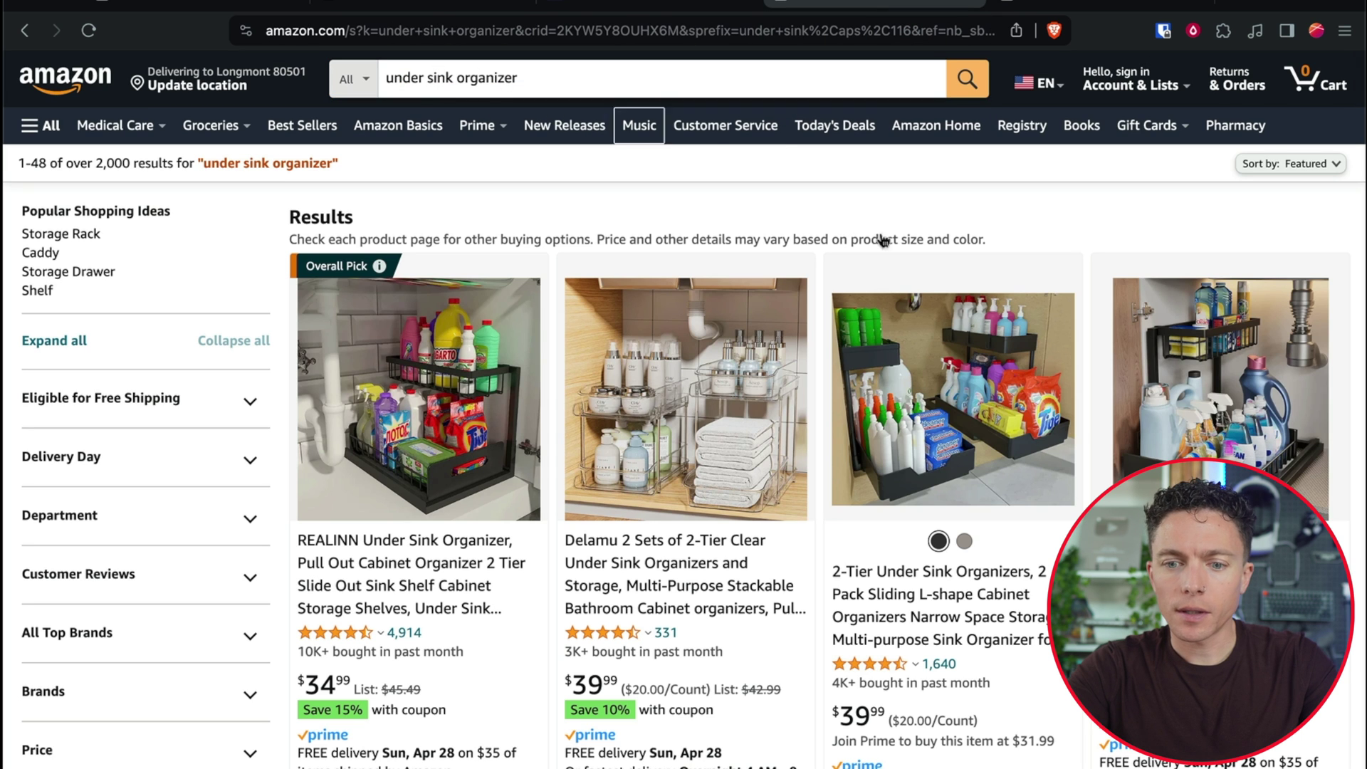
Scroll through Amazon's under sink organizer results to the $8.99 under cabinet basket organizer.
scroll(684, 409, "down", 10)
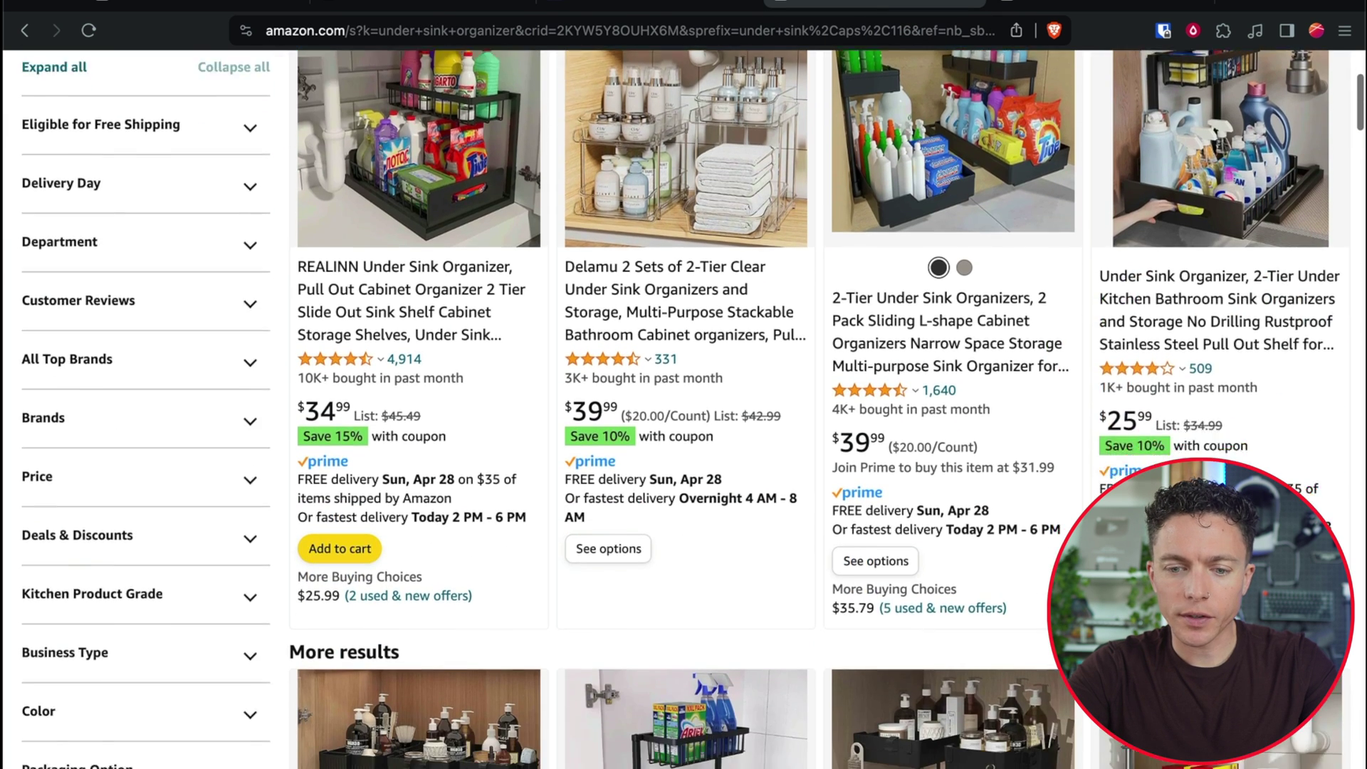
scroll(683, 409, "down", 2)
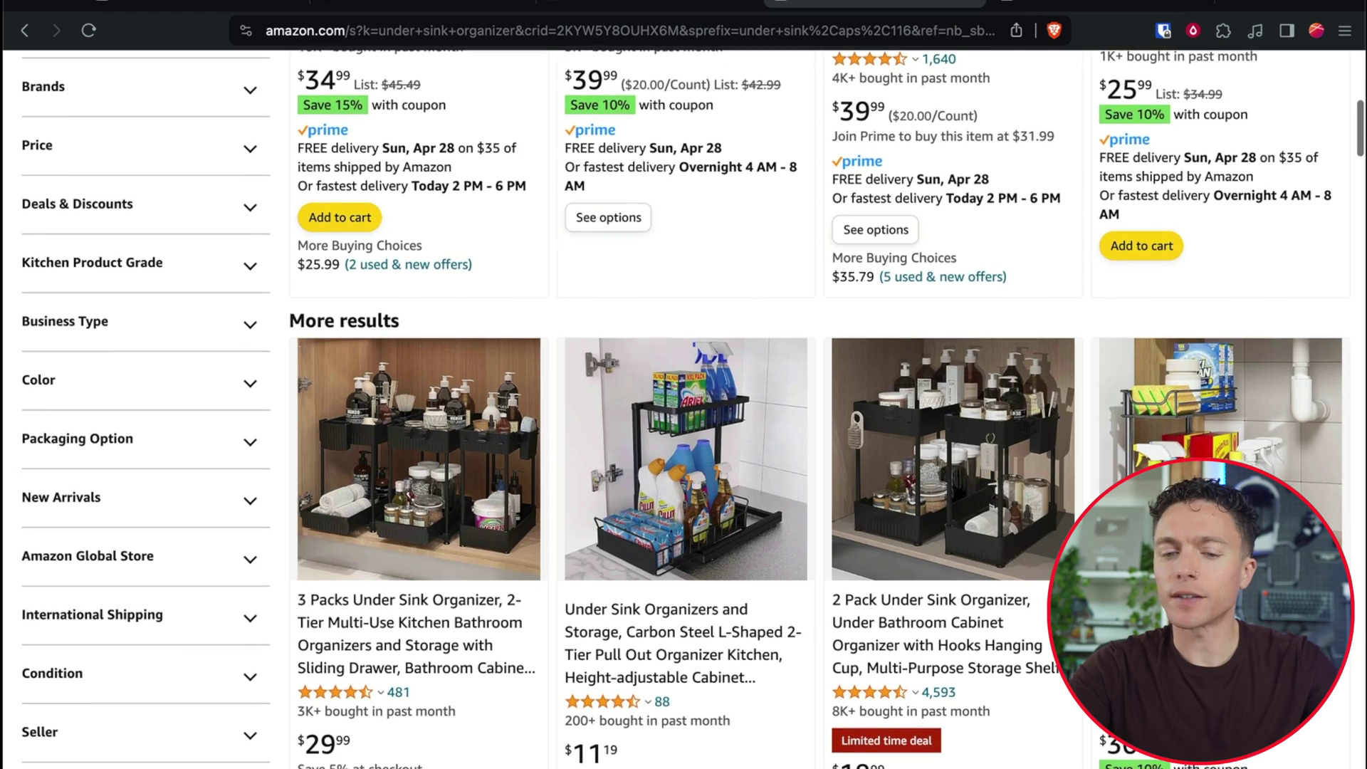
scroll(684, 410, "down", 10)
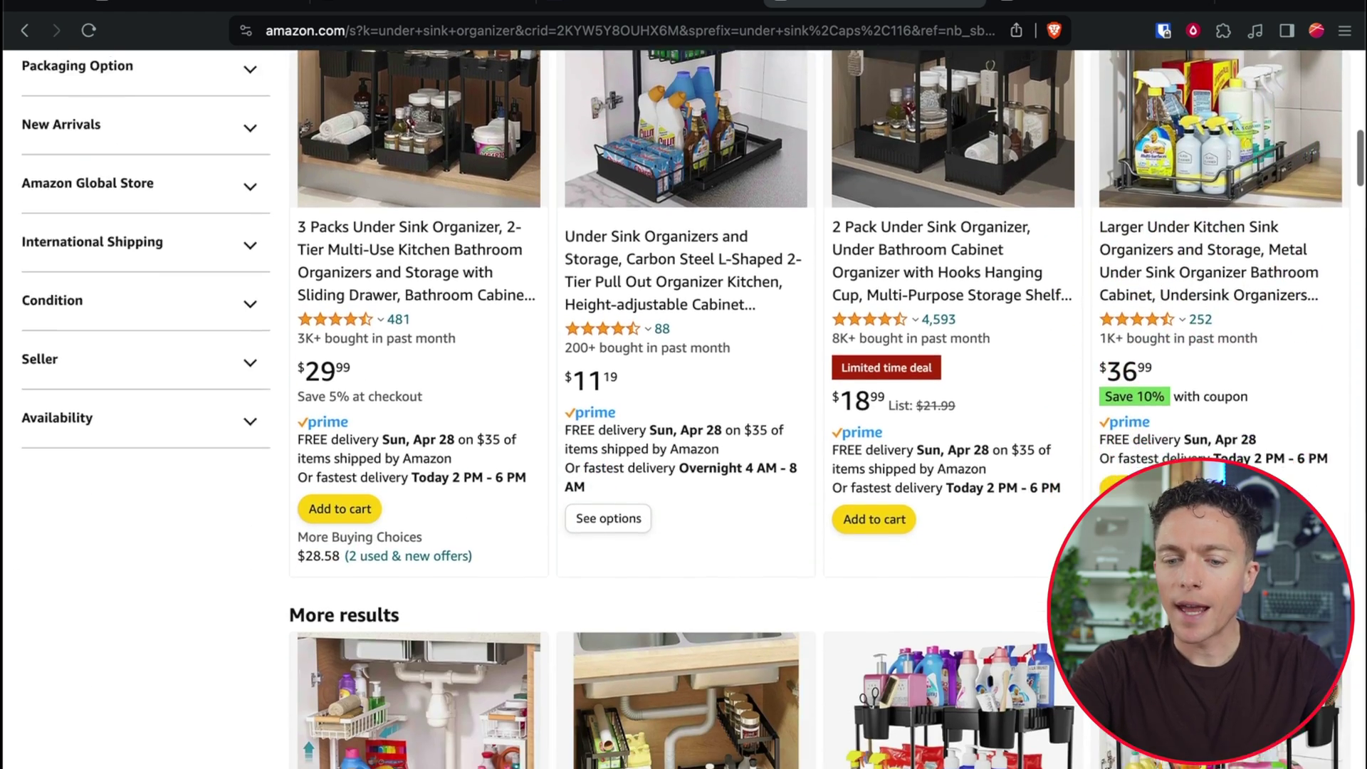
scroll(819, 409, "down", 8)
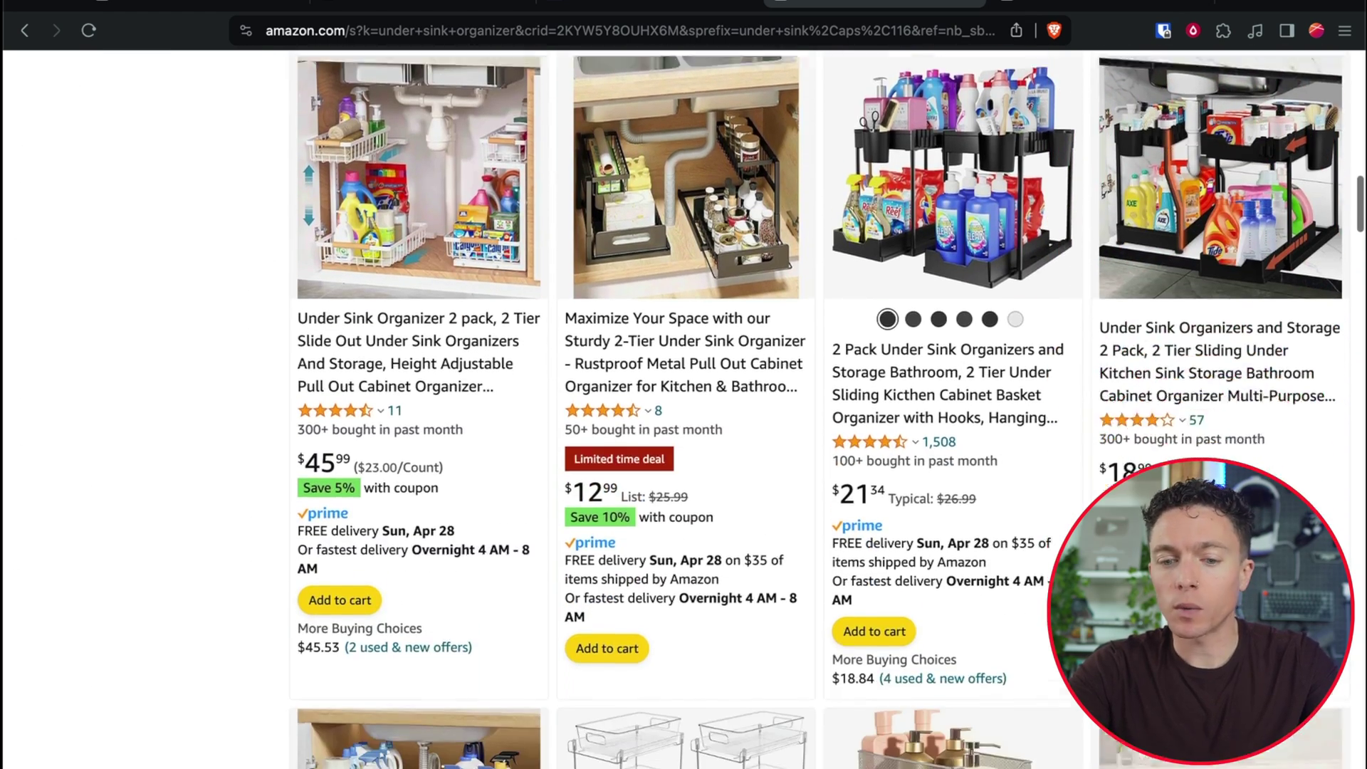
scroll(818, 410, "up", 1)
scroll(614, 453, "up", 1)
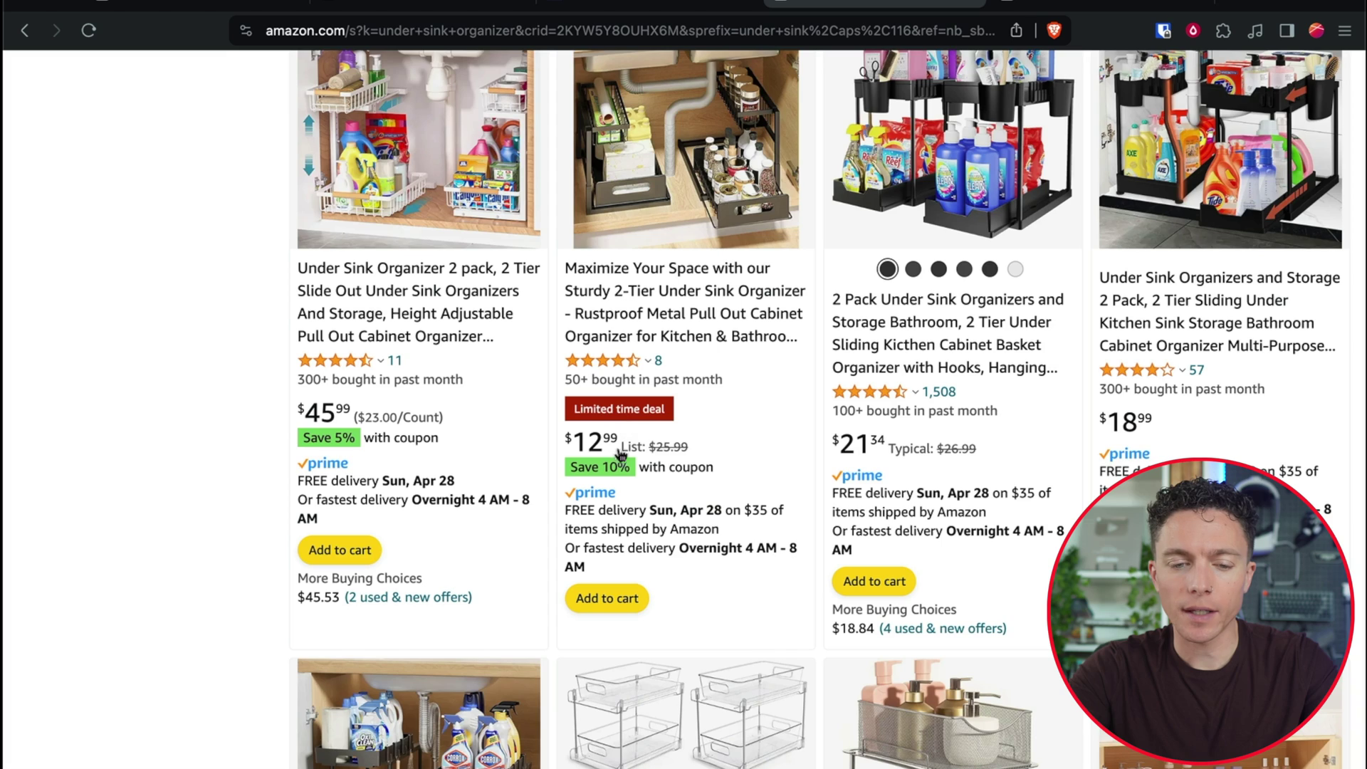
scroll(669, 420, "down", 15)
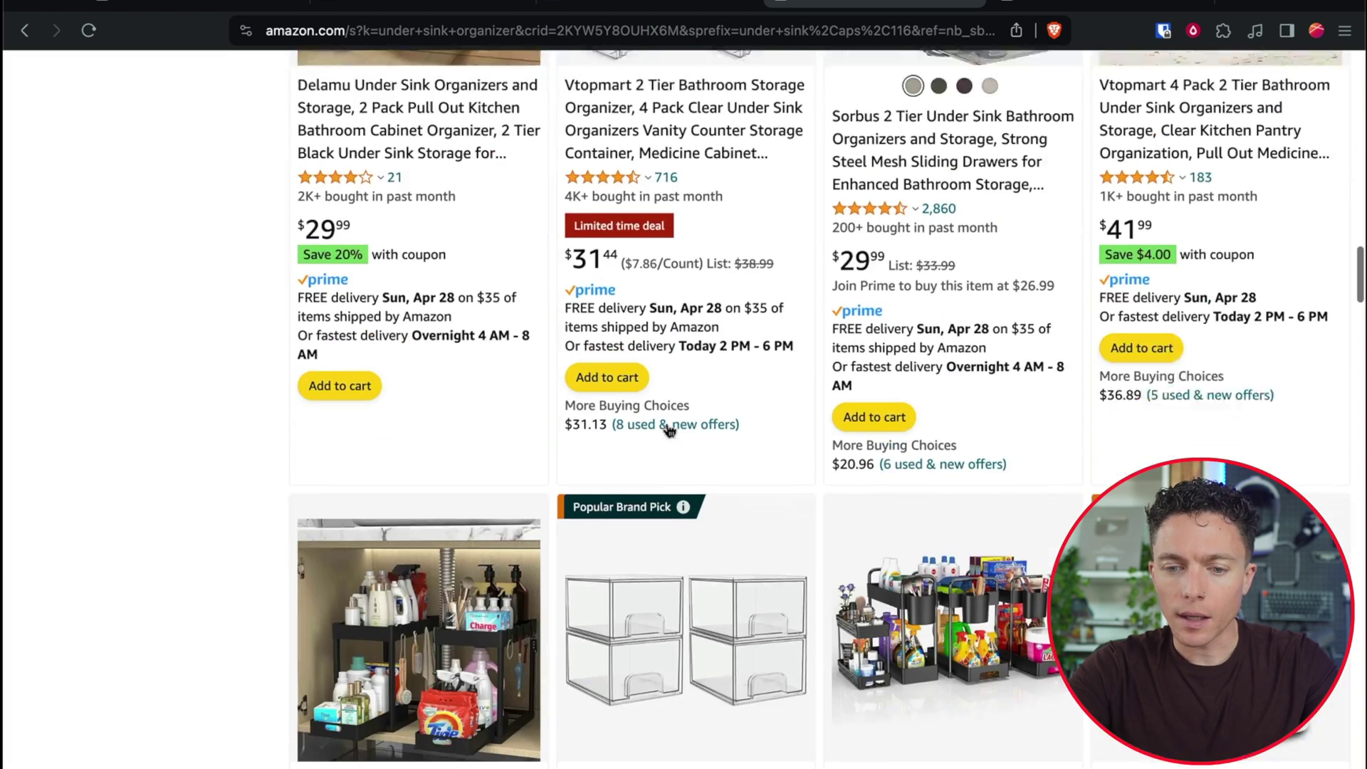
scroll(665, 424, "down", 13)
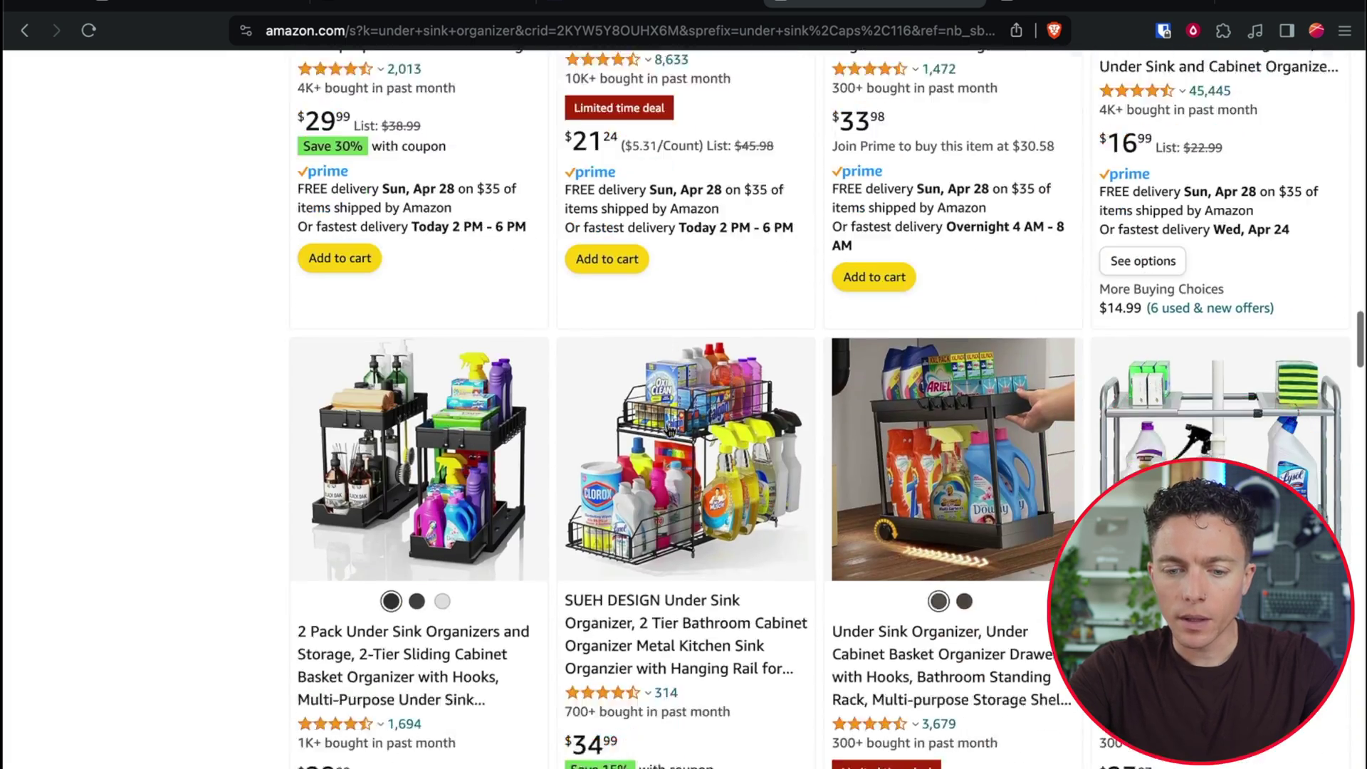
scroll(669, 429, "down", 2)
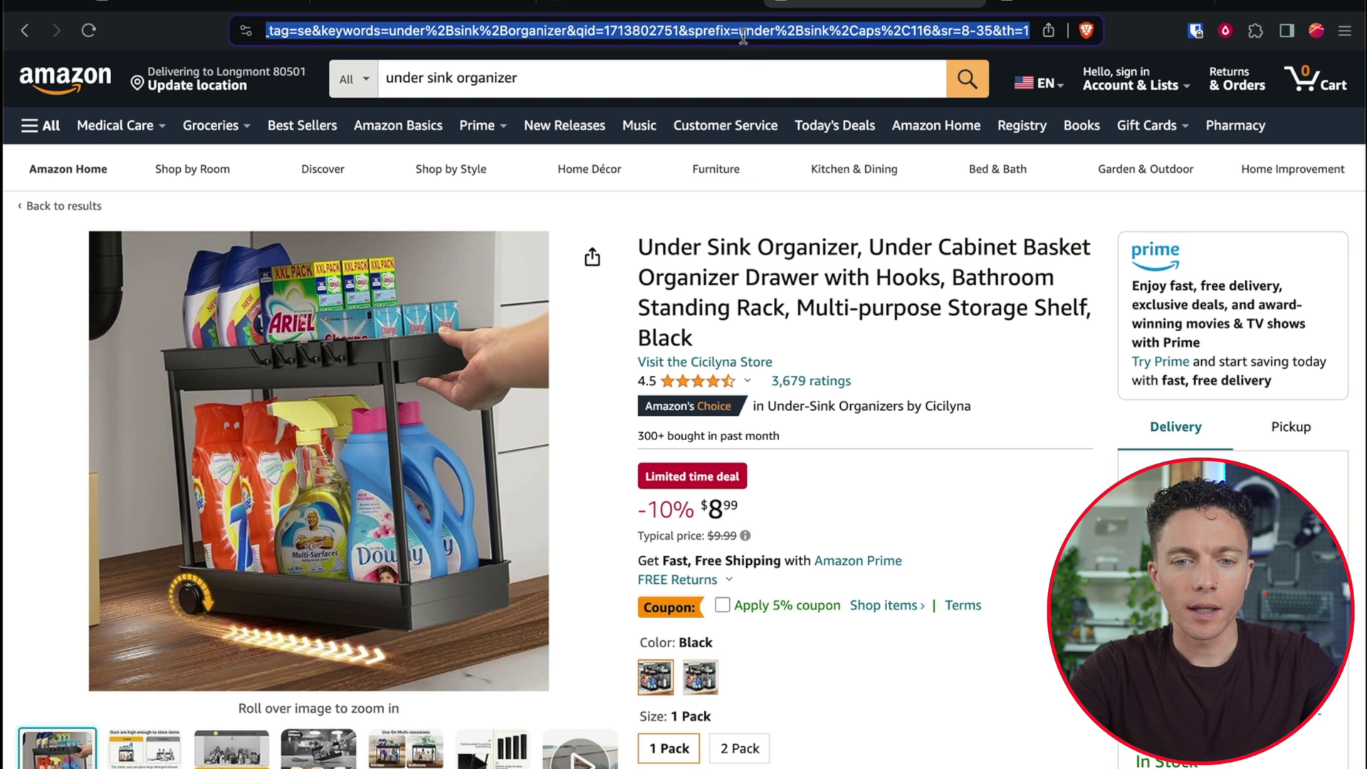
Copy the $8.99 organizer's product page link and return to AutoDS.
right_click(743, 32)
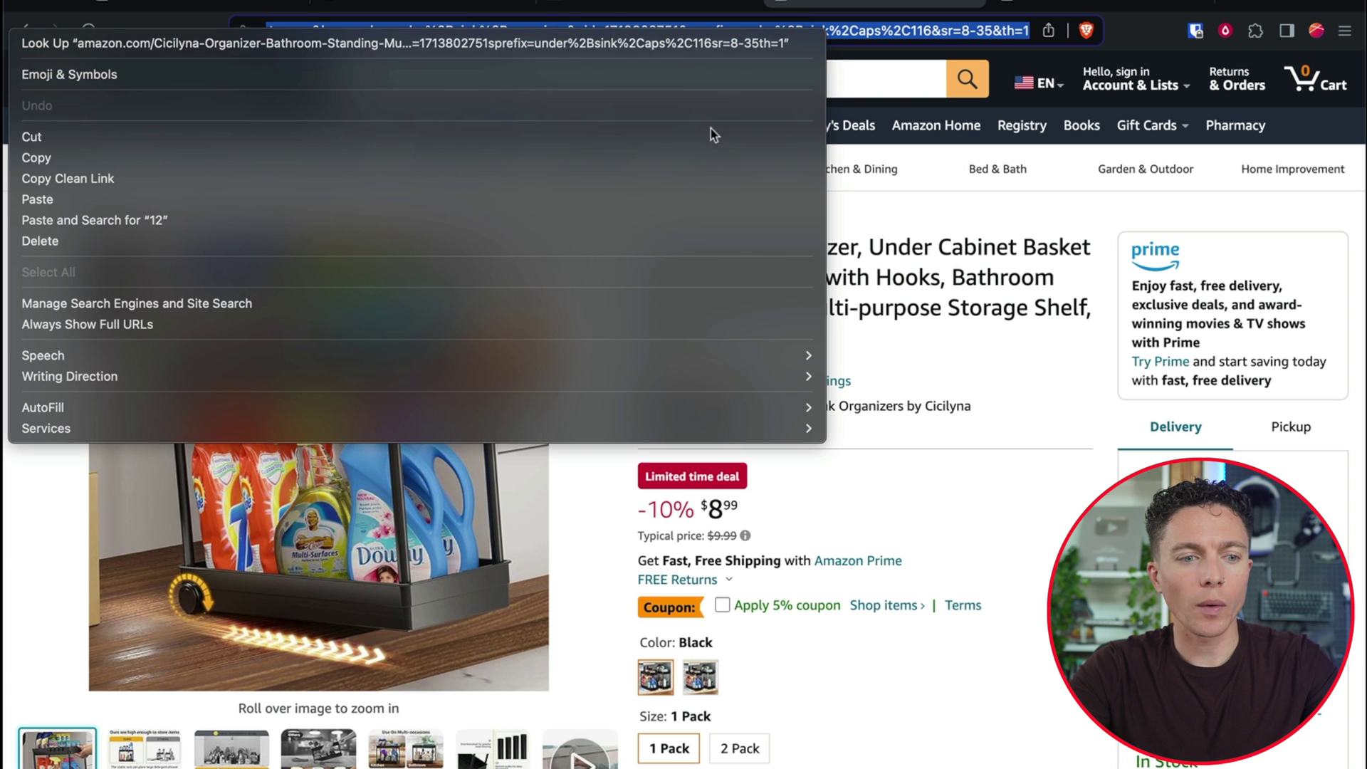
left_click(702, 158)
left_click(691, 2)
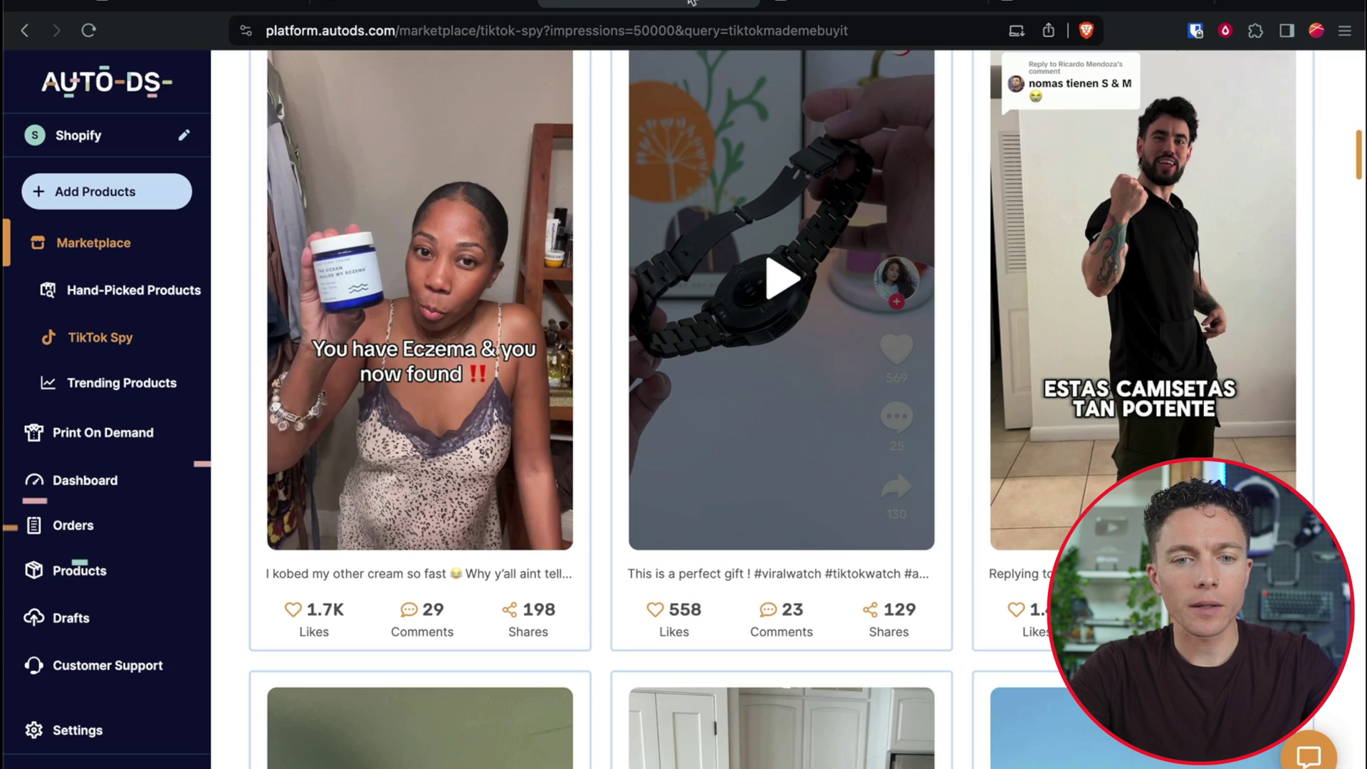
Import the Amazon under-sink organizer by pasting its link into Add Product, using Edit Now (Quick).
left_click(128, 194)
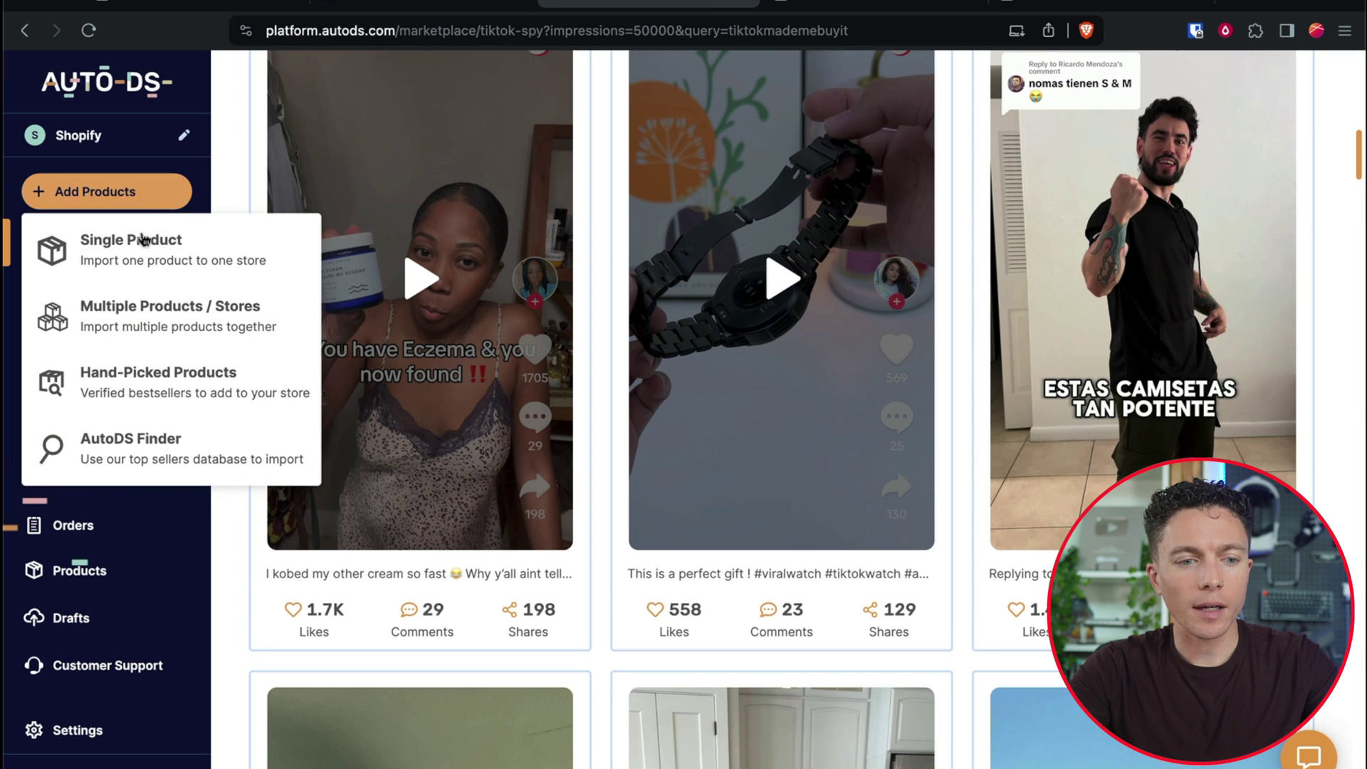
left_click(144, 241)
left_click(532, 403)
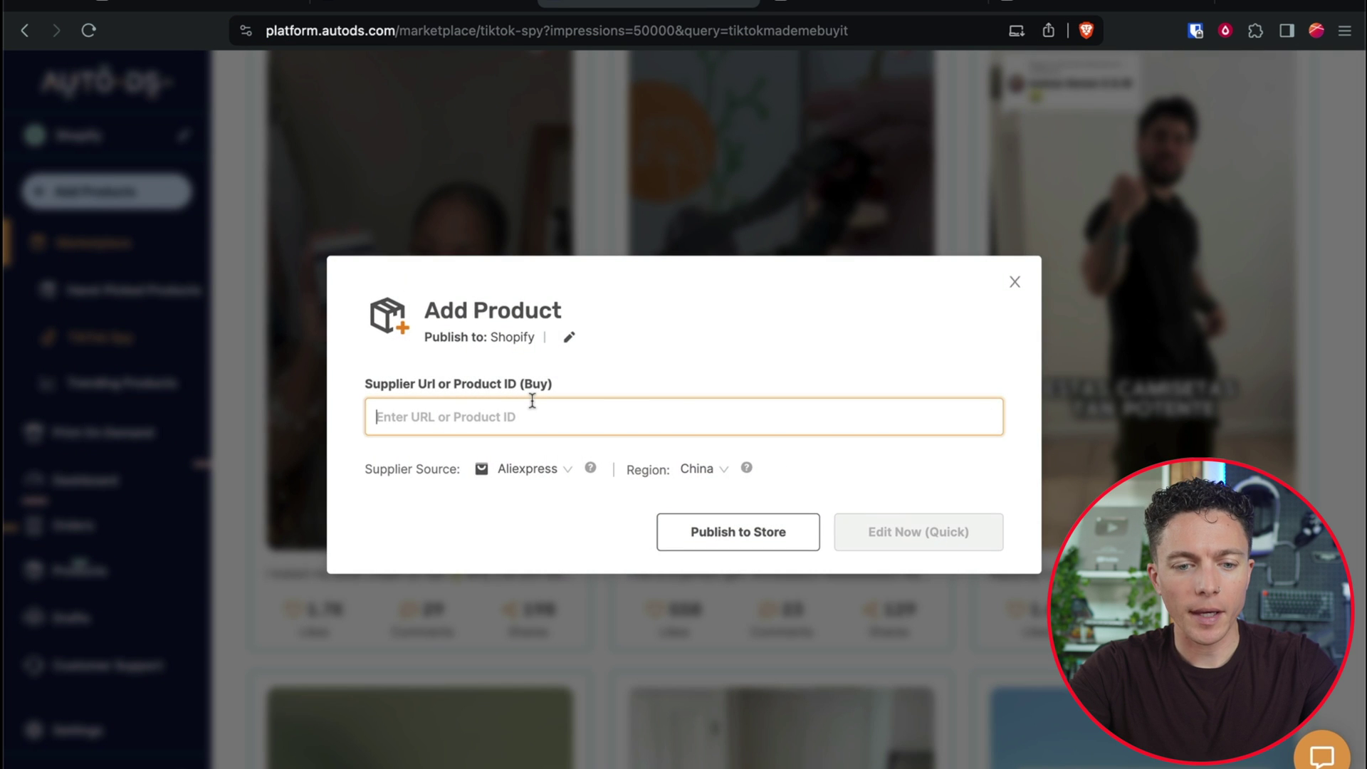
key("cmd+v")
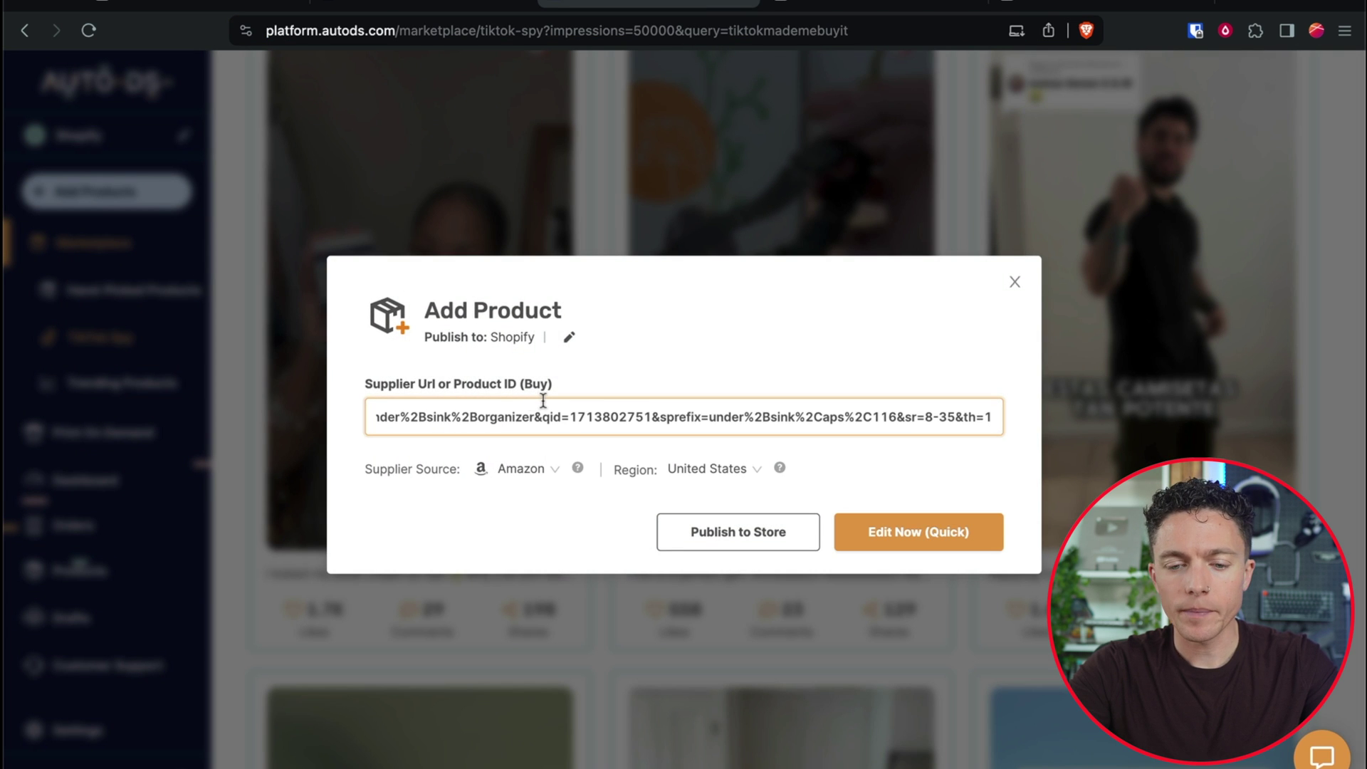
left_click(950, 541)
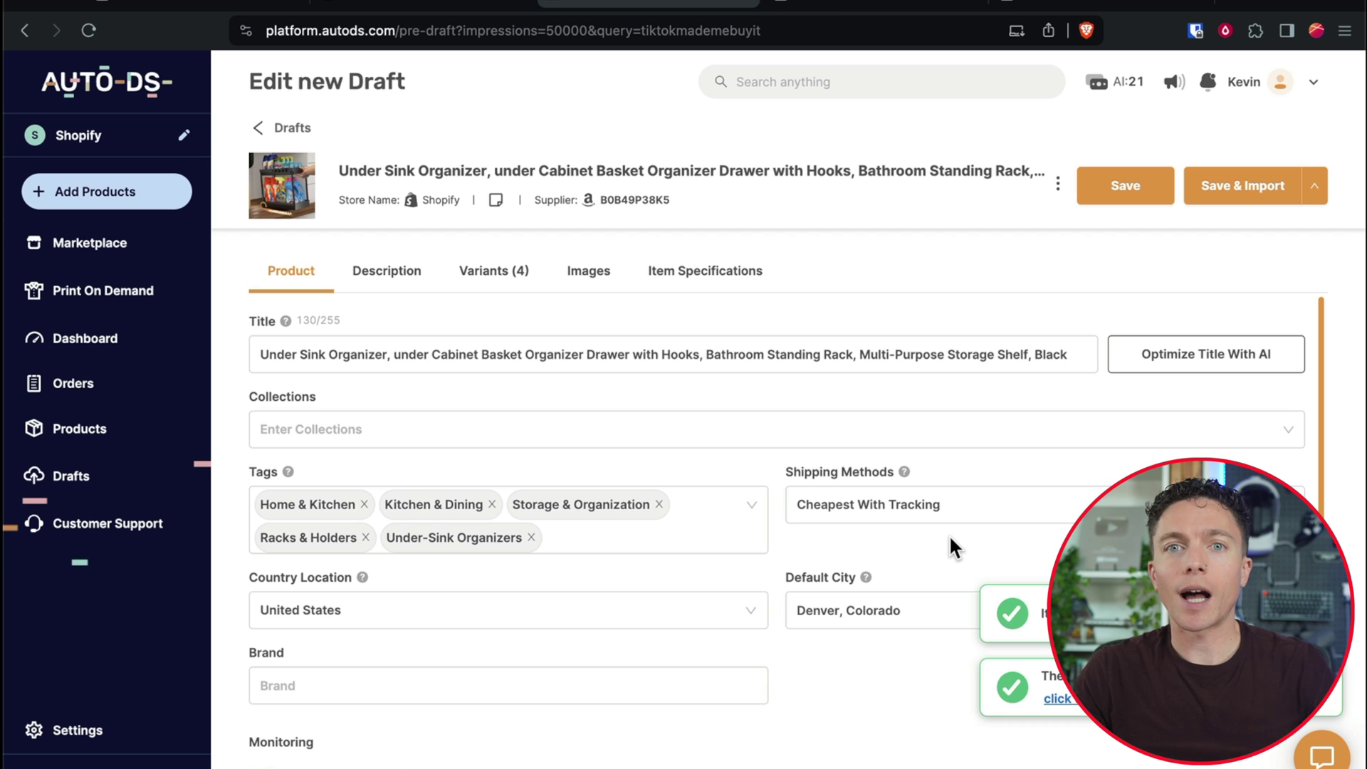
Select the draft's title and compare it with the title on the Amazon listing.
left_click(714, 358)
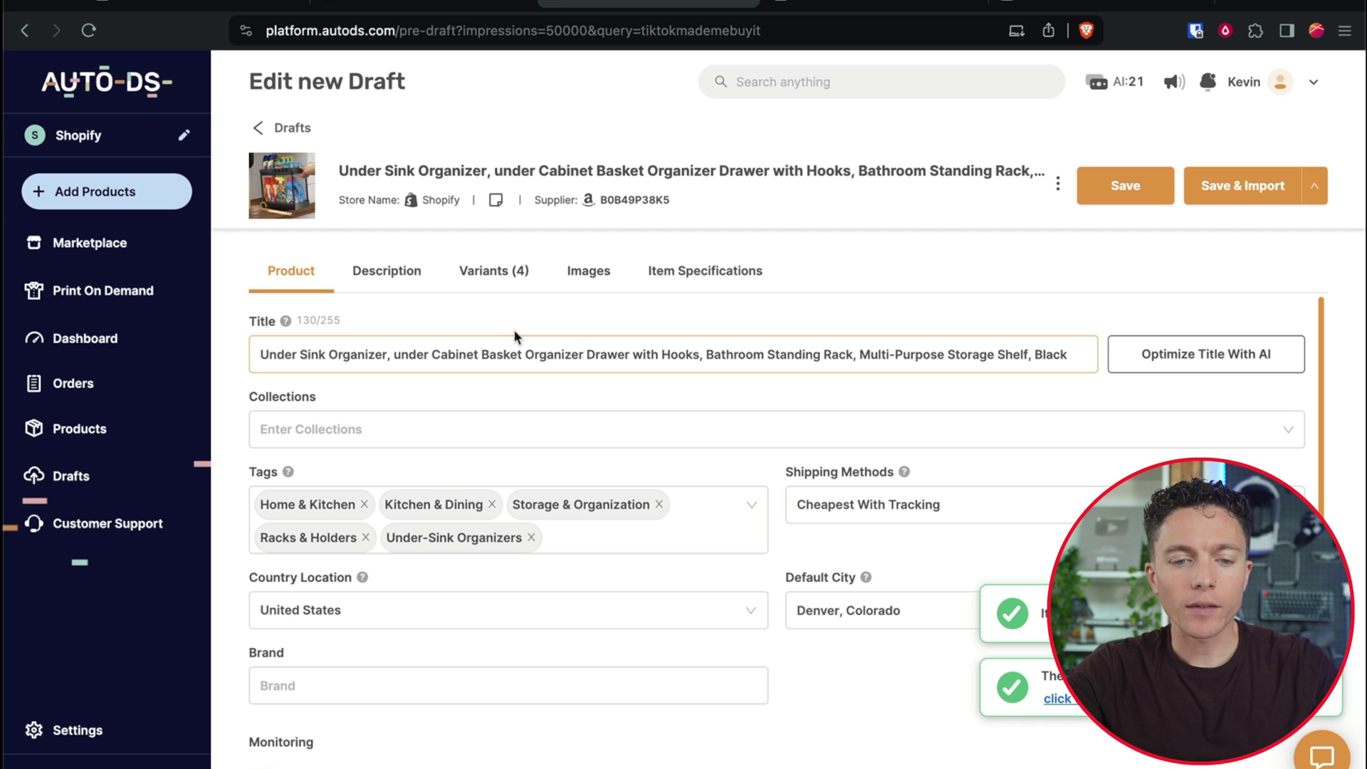
triple_click(494, 339)
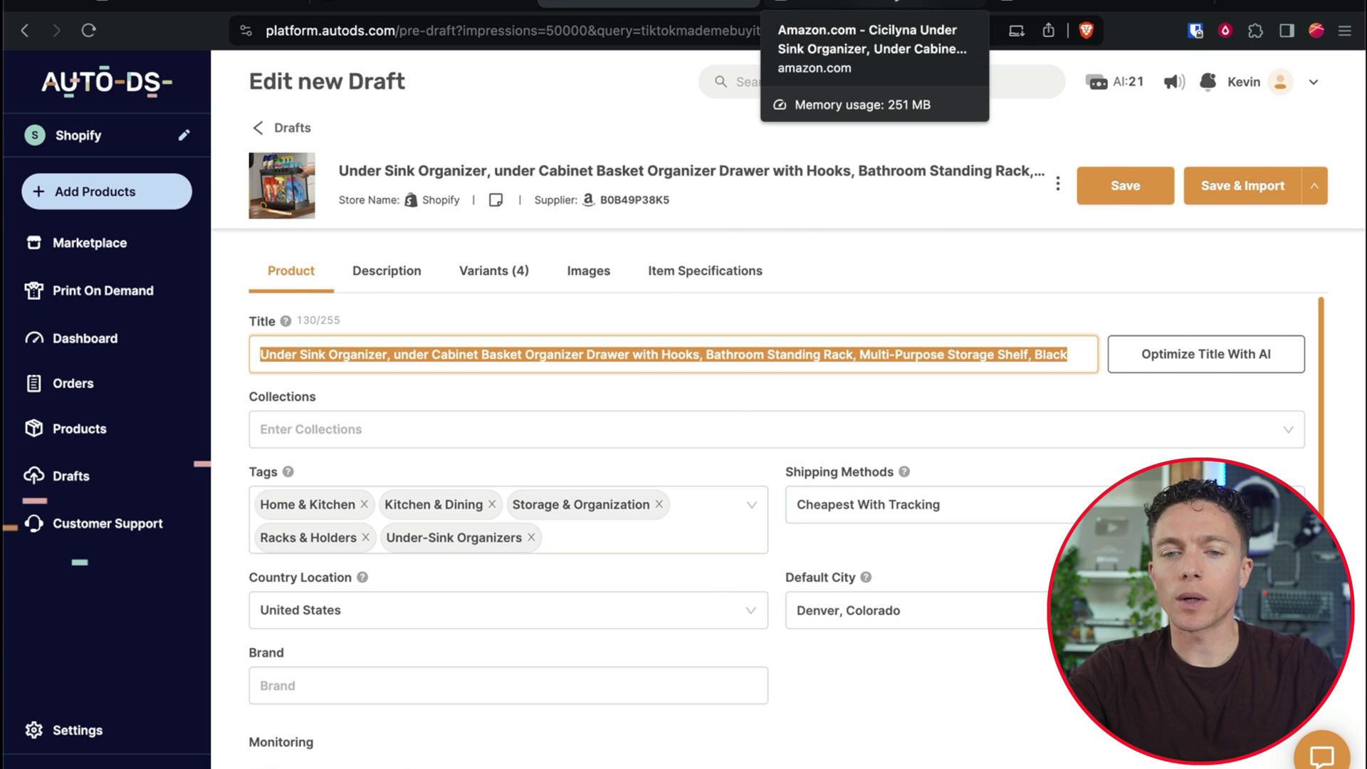
left_click(875, 4)
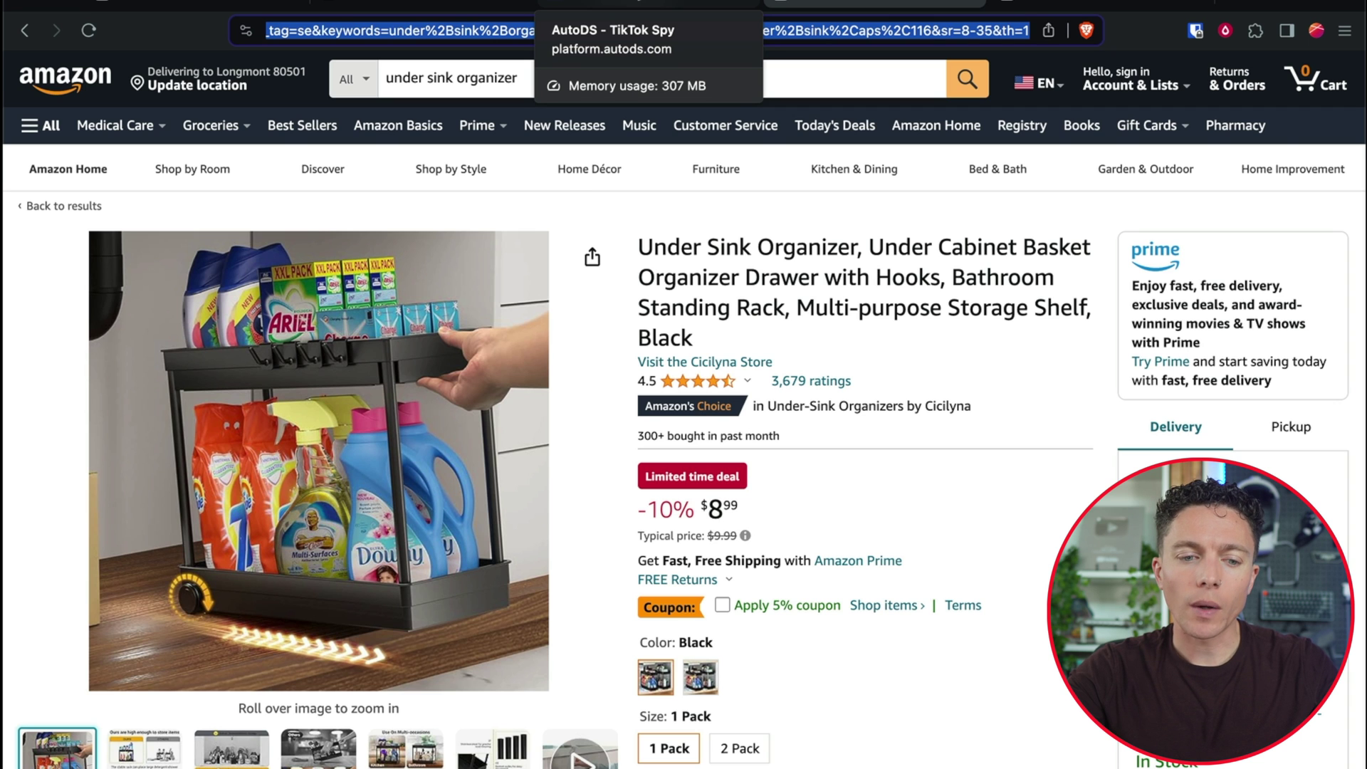
left_click(648, 4)
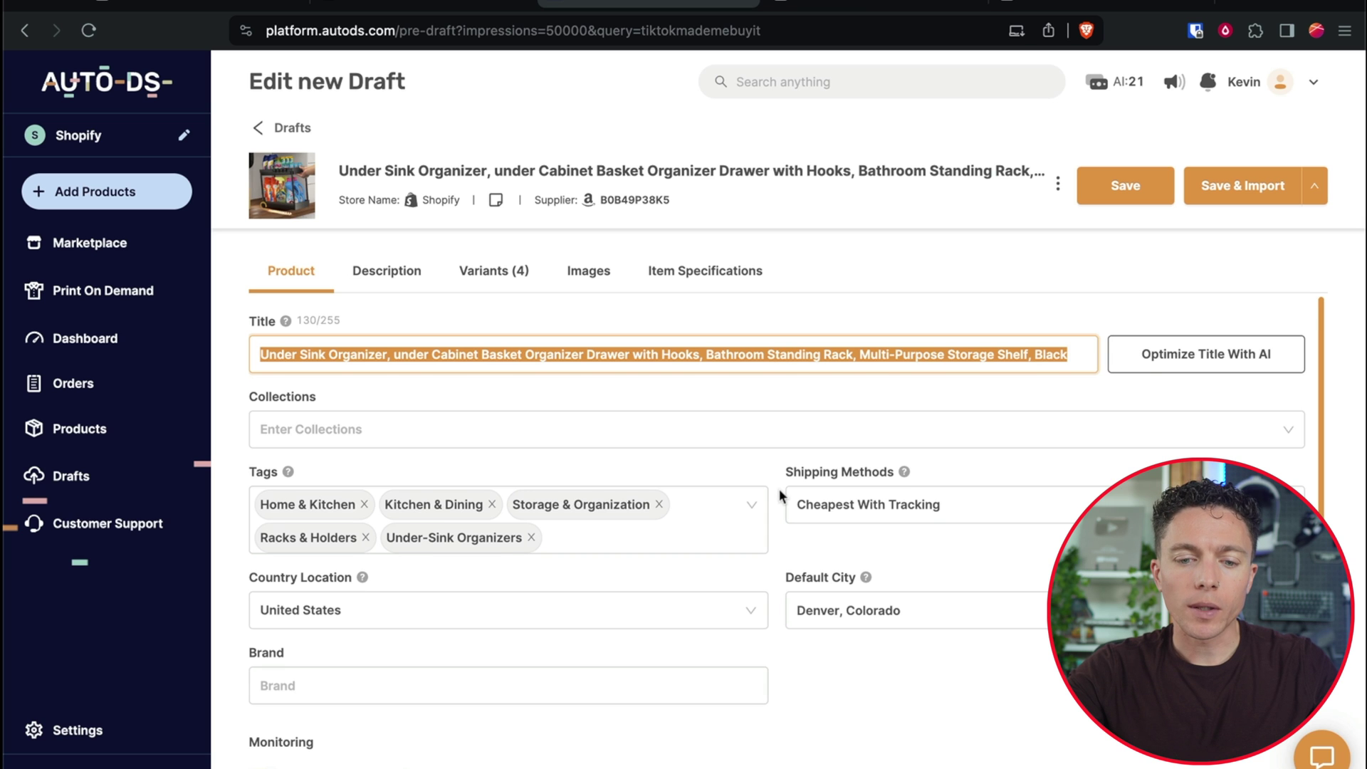
Scroll through the draft form, then bring up its Description tab.
scroll(778, 488, "down", 1)
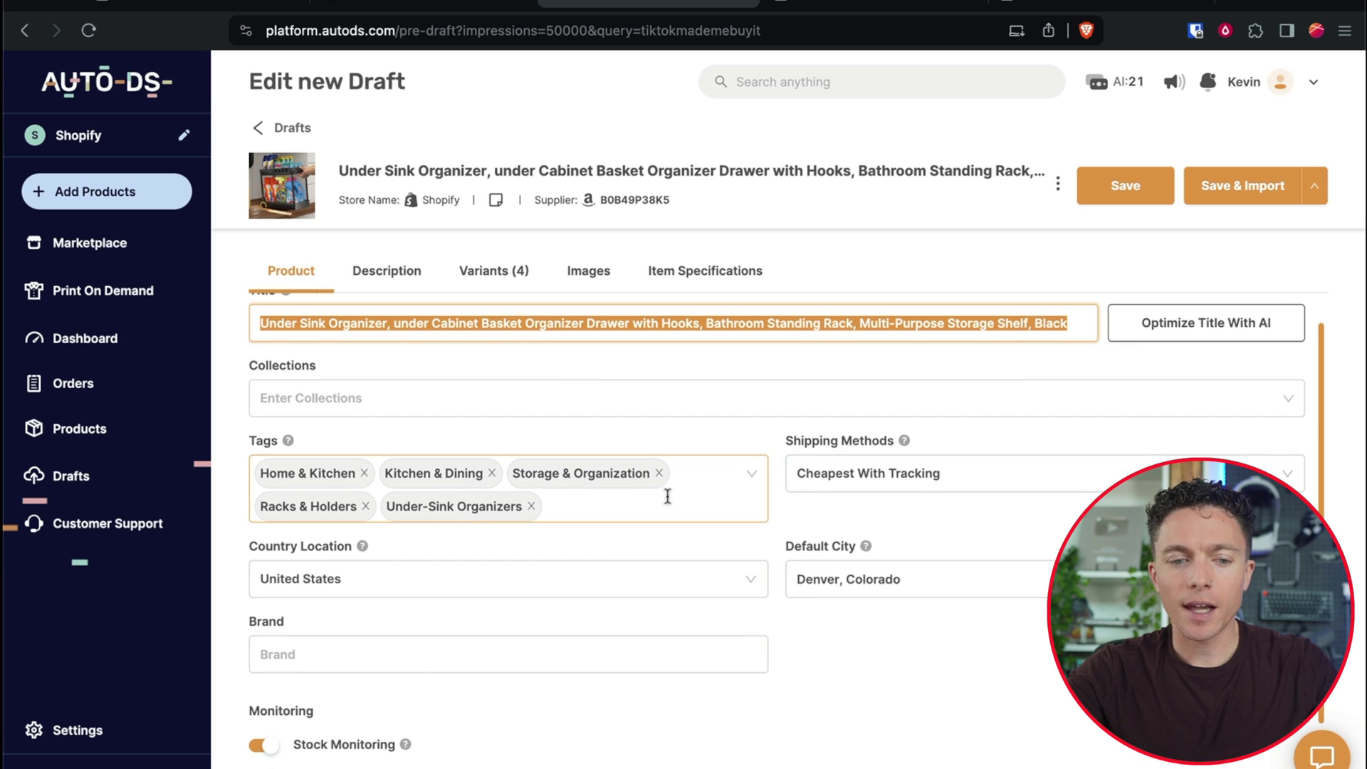
scroll(757, 508, "up", 1)
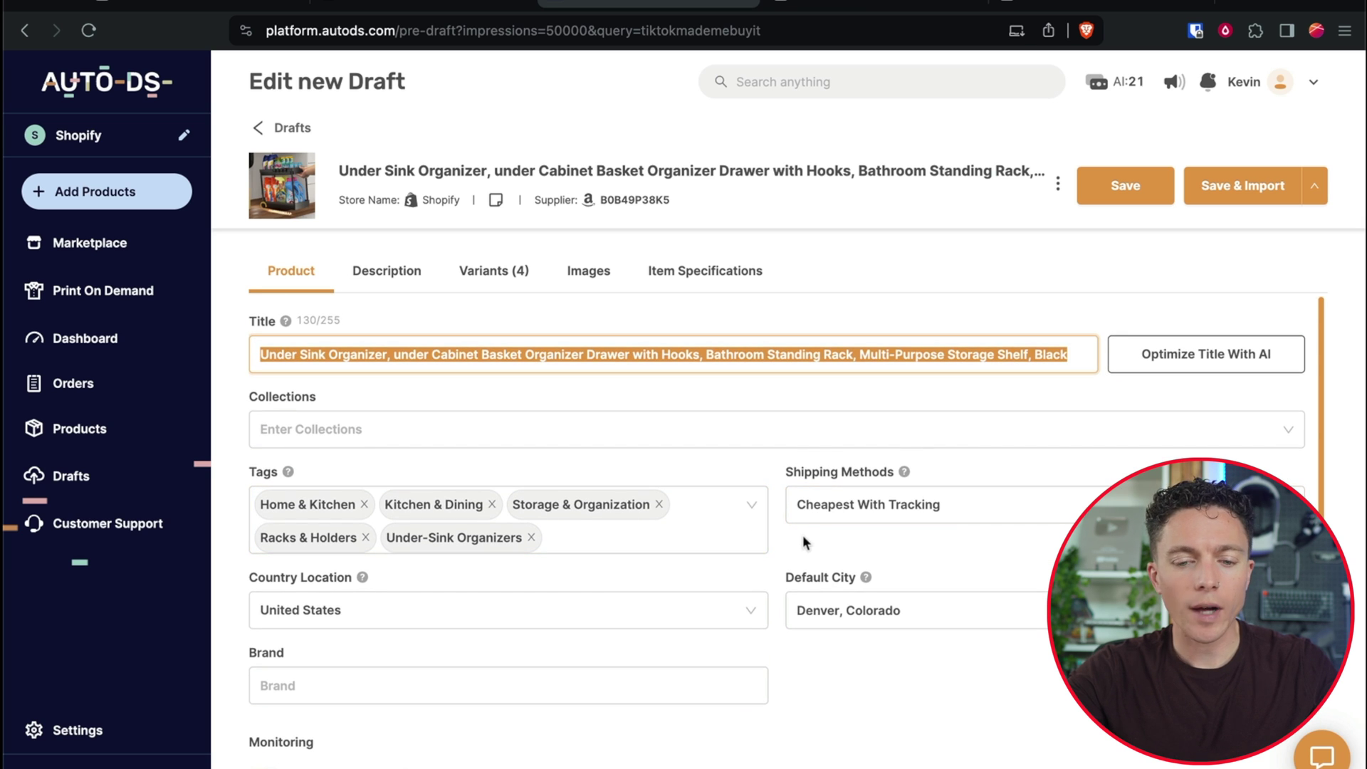
scroll(786, 556, "down", 3)
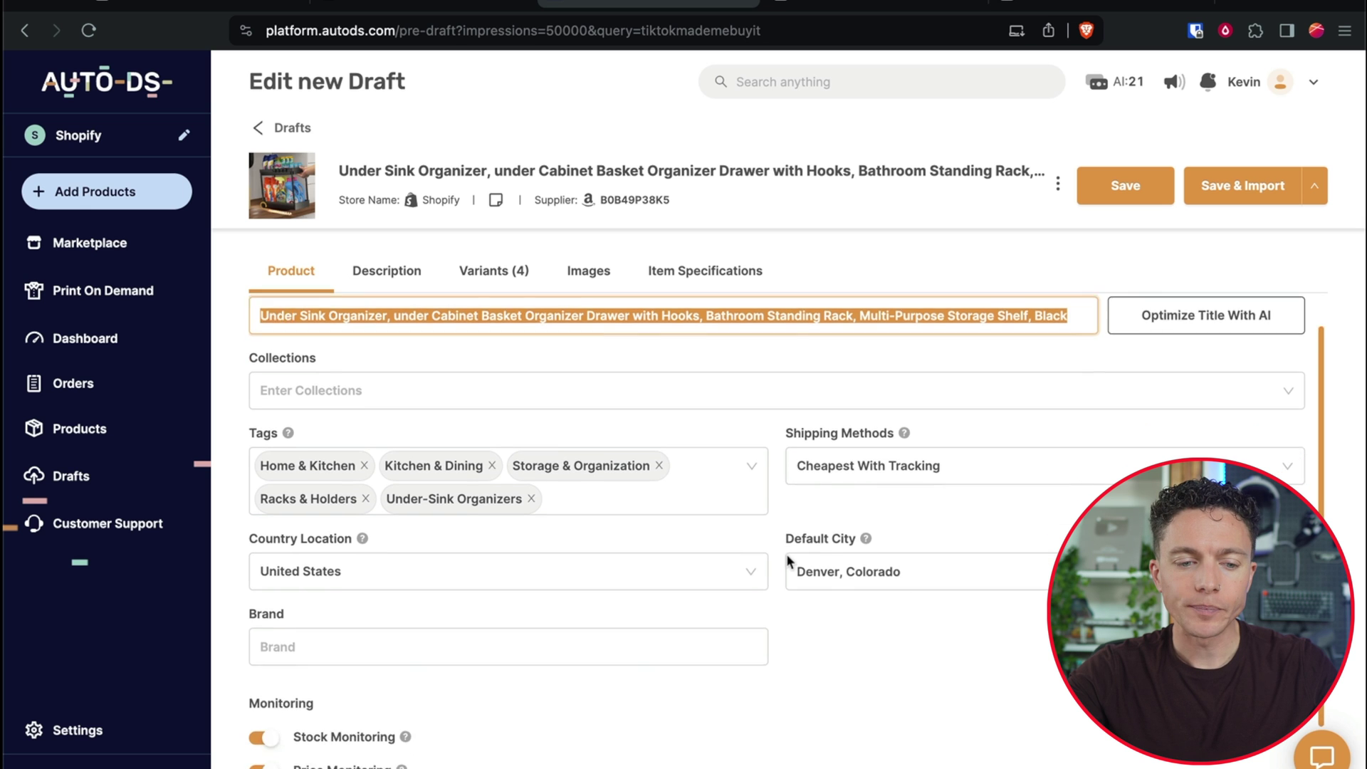
scroll(786, 561, "up", 3)
scroll(787, 561, "down", 3)
scroll(786, 561, "up", 3)
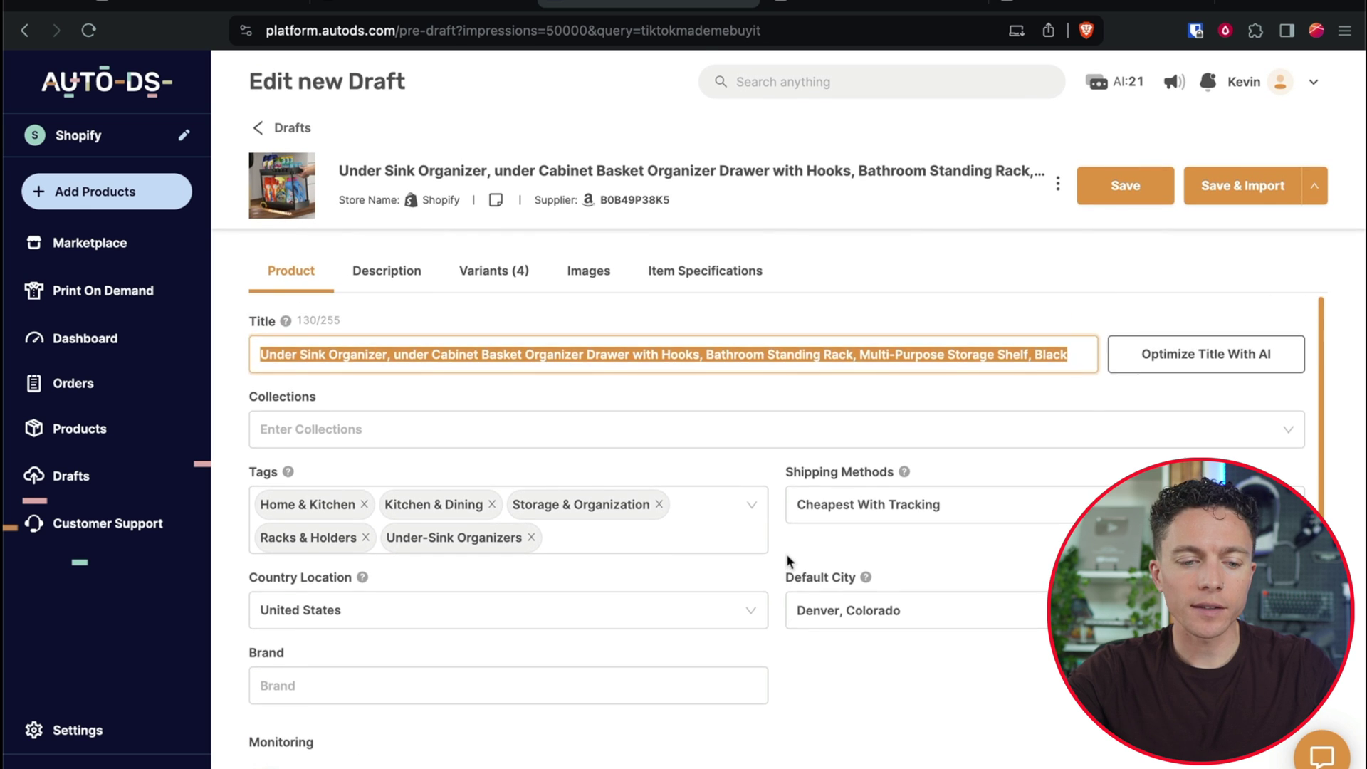
scroll(786, 553, "down", 3)
scroll(342, 630, "up", 3)
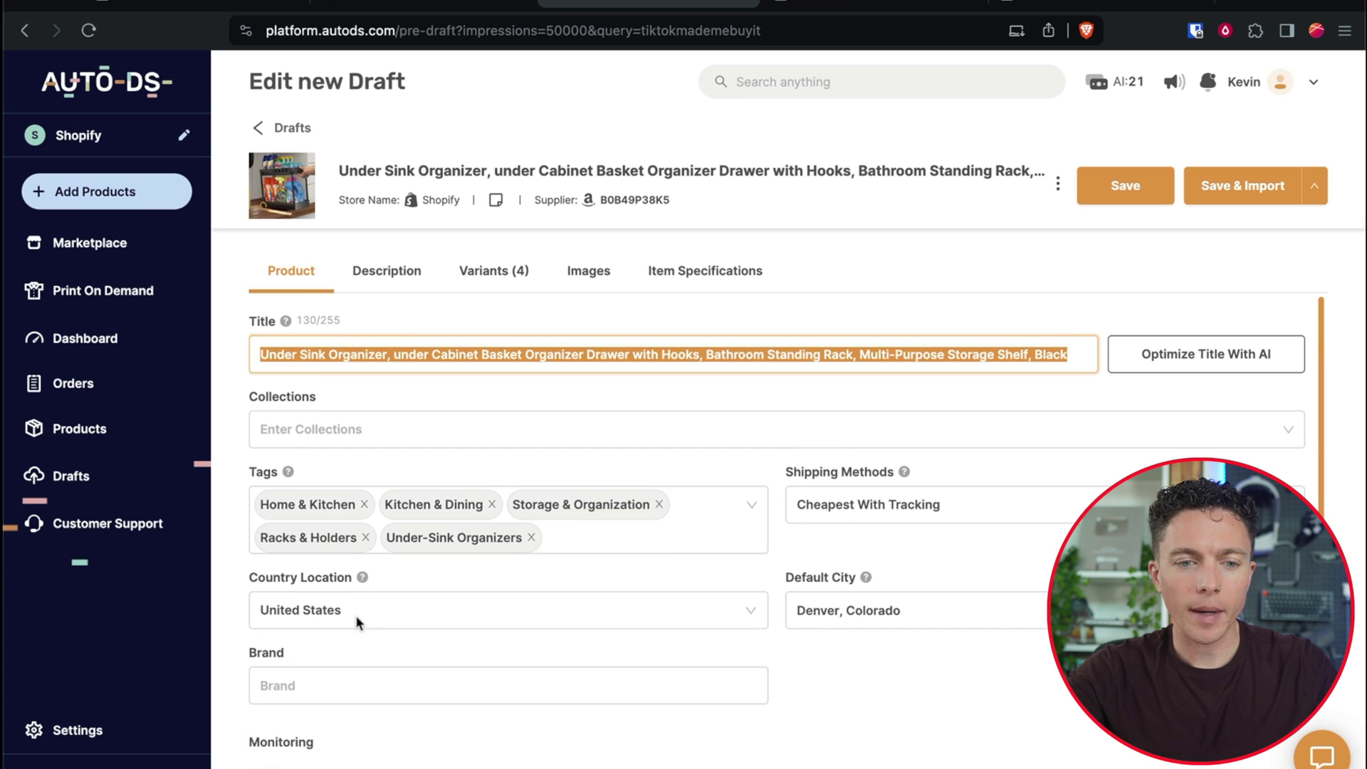
left_click(389, 276)
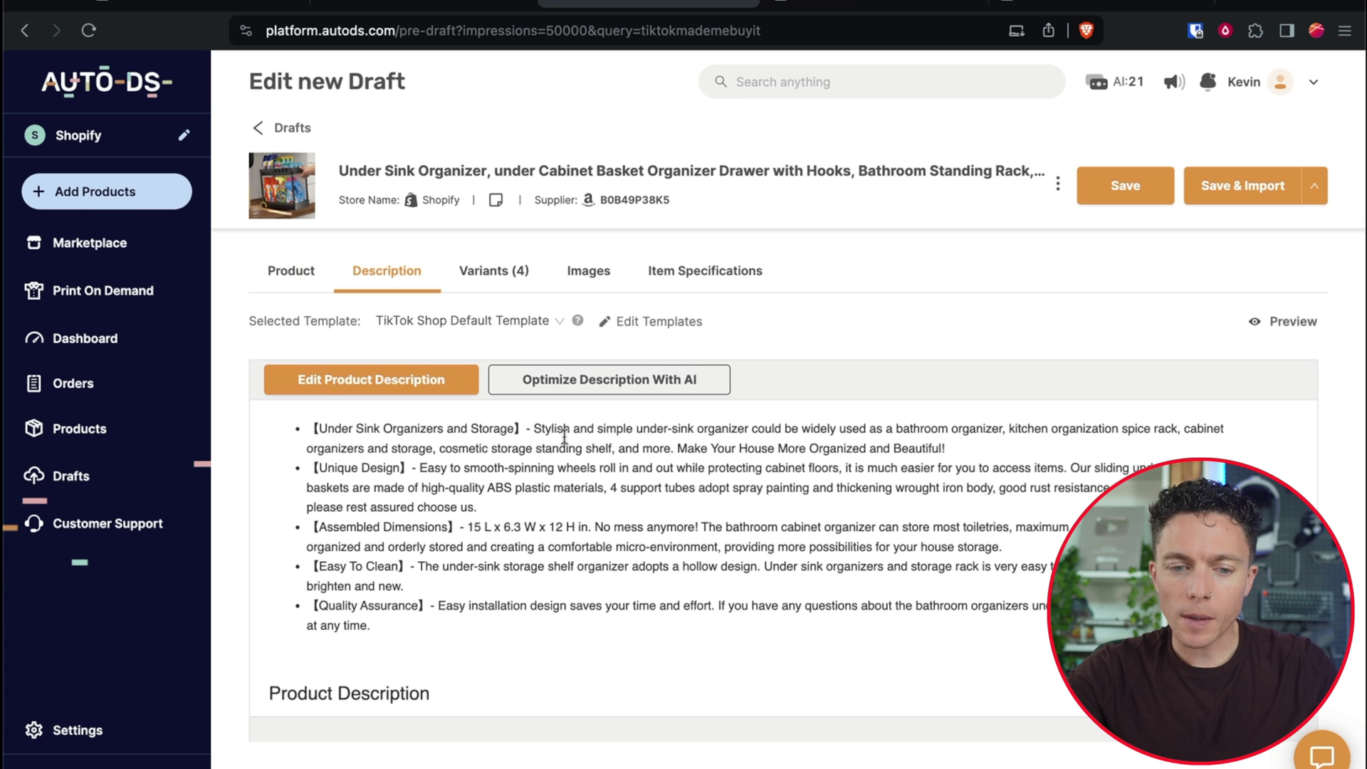
Review the draft's Images tab and Monitoring settings, then go to the Amazon organizer page.
left_click(591, 272)
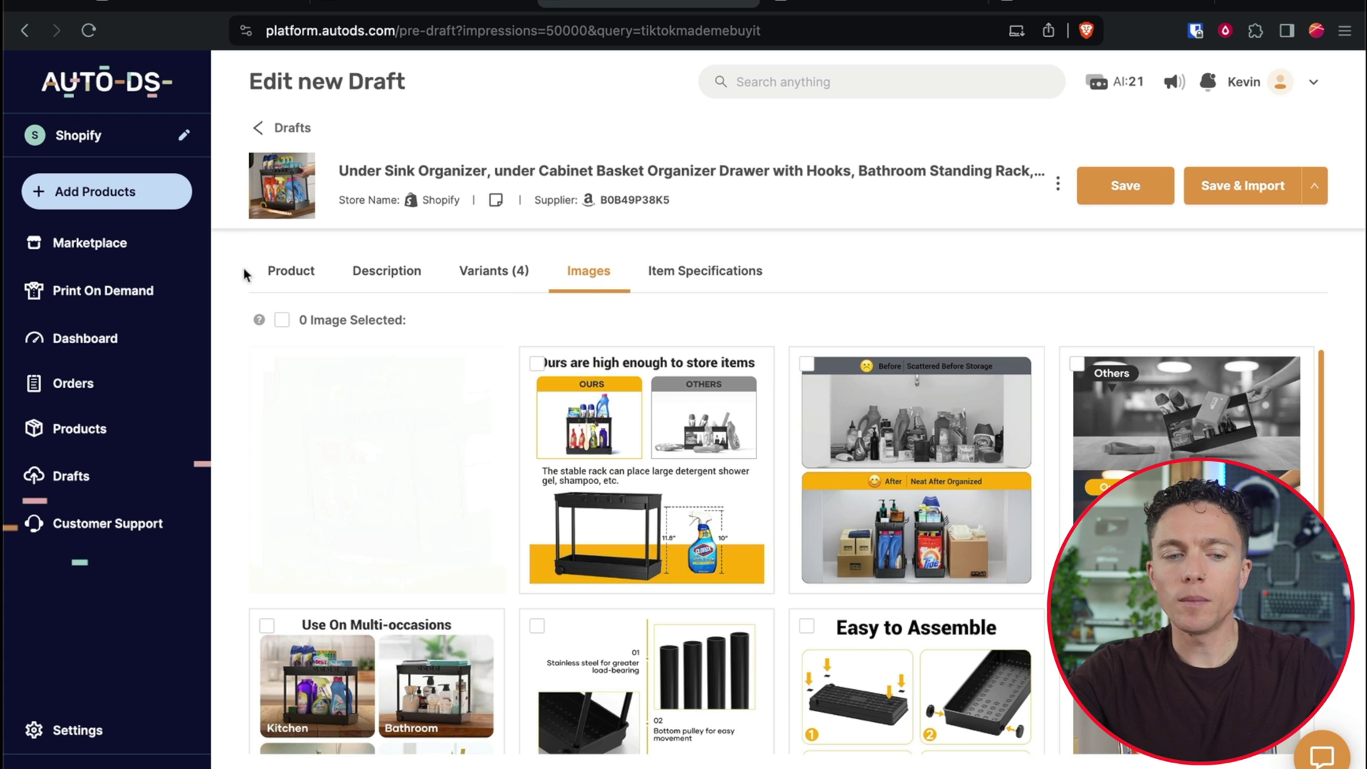
left_click(291, 273)
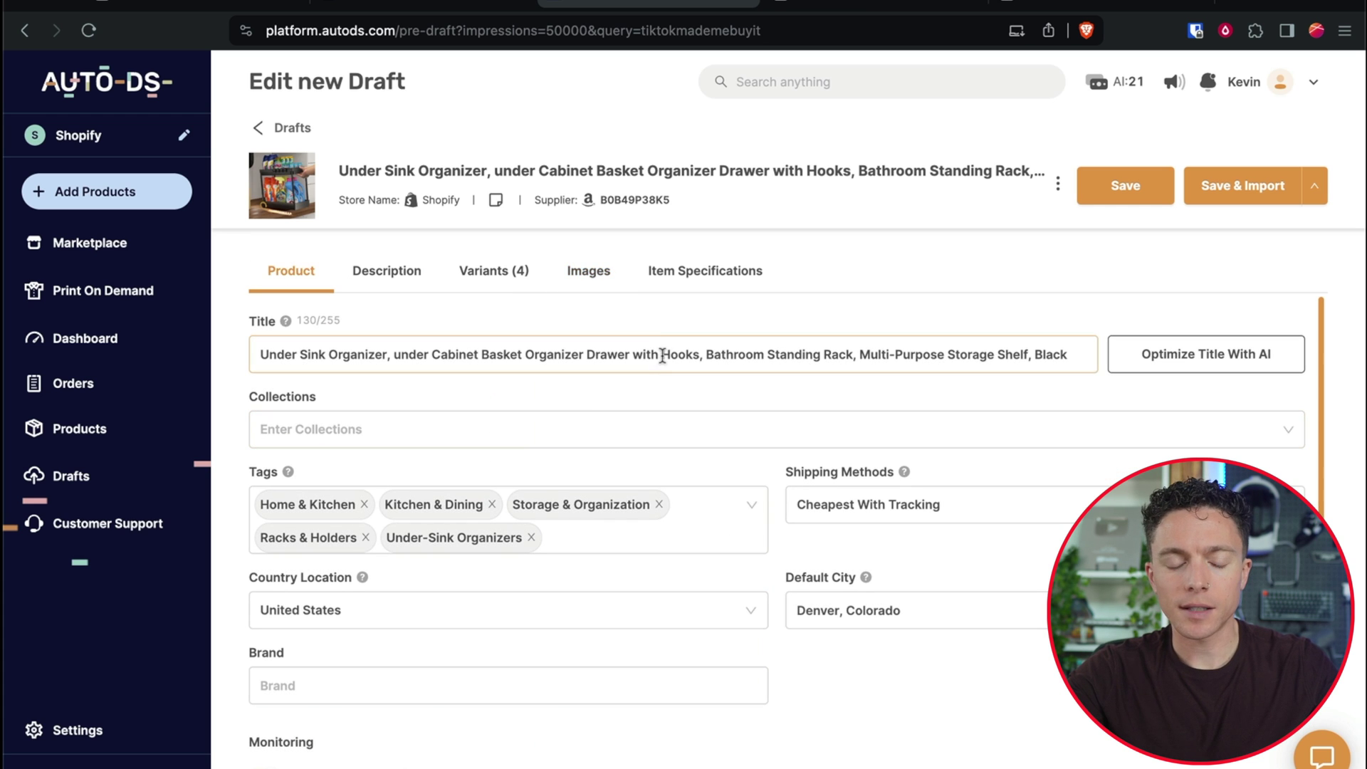
left_click(1243, 192)
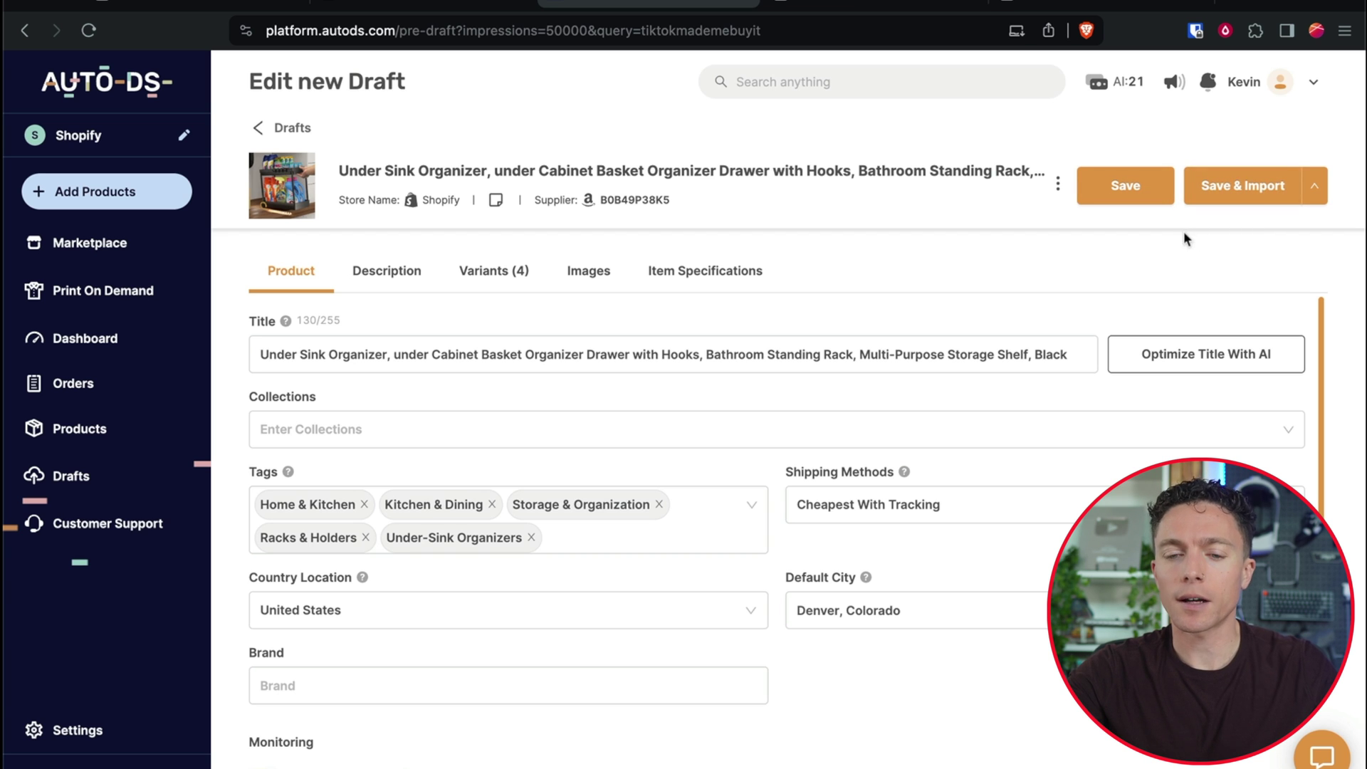
scroll(1006, 297, "down", 3)
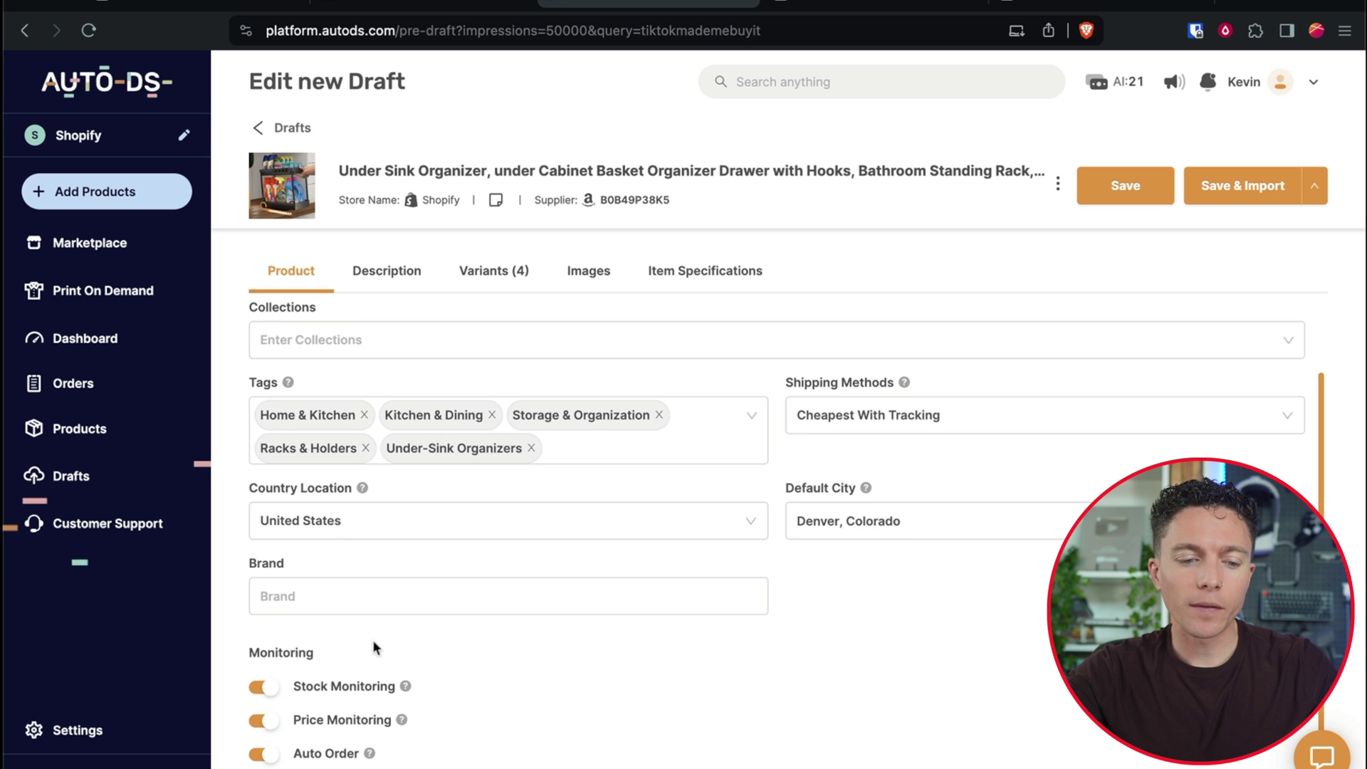
left_click_drag(250, 656, 312, 651)
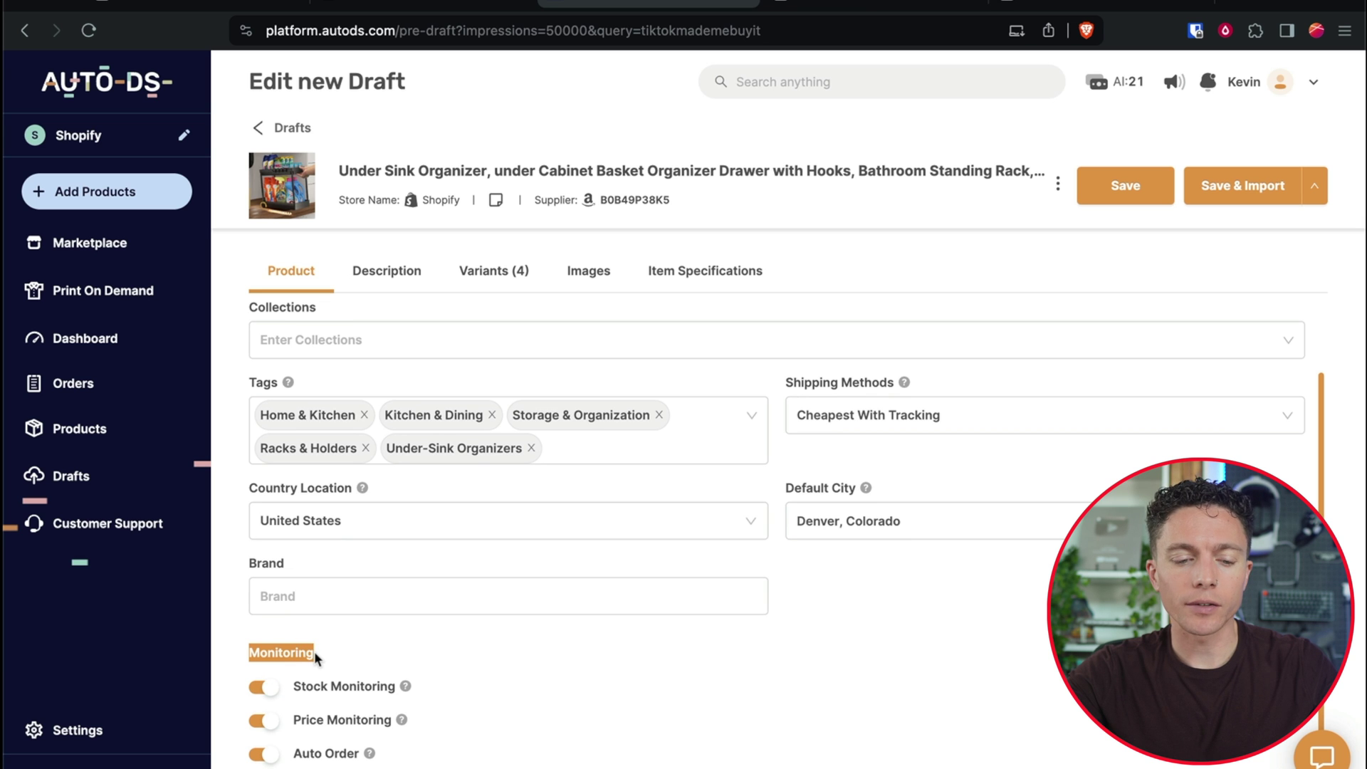
left_click(868, 2)
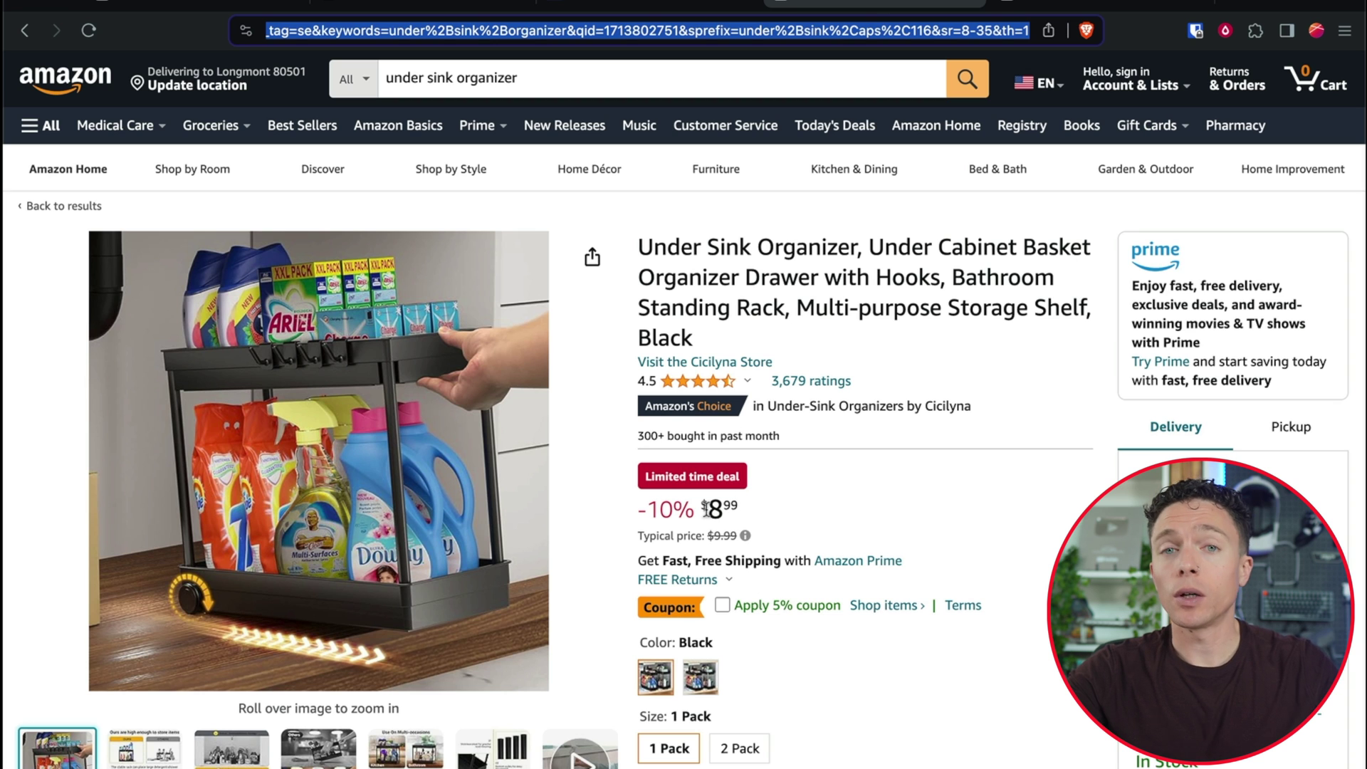
Highlight the $8.99 Amazon price and compare it with the draft's details and Tags in AutoDS.
left_click_drag(705, 507, 766, 510)
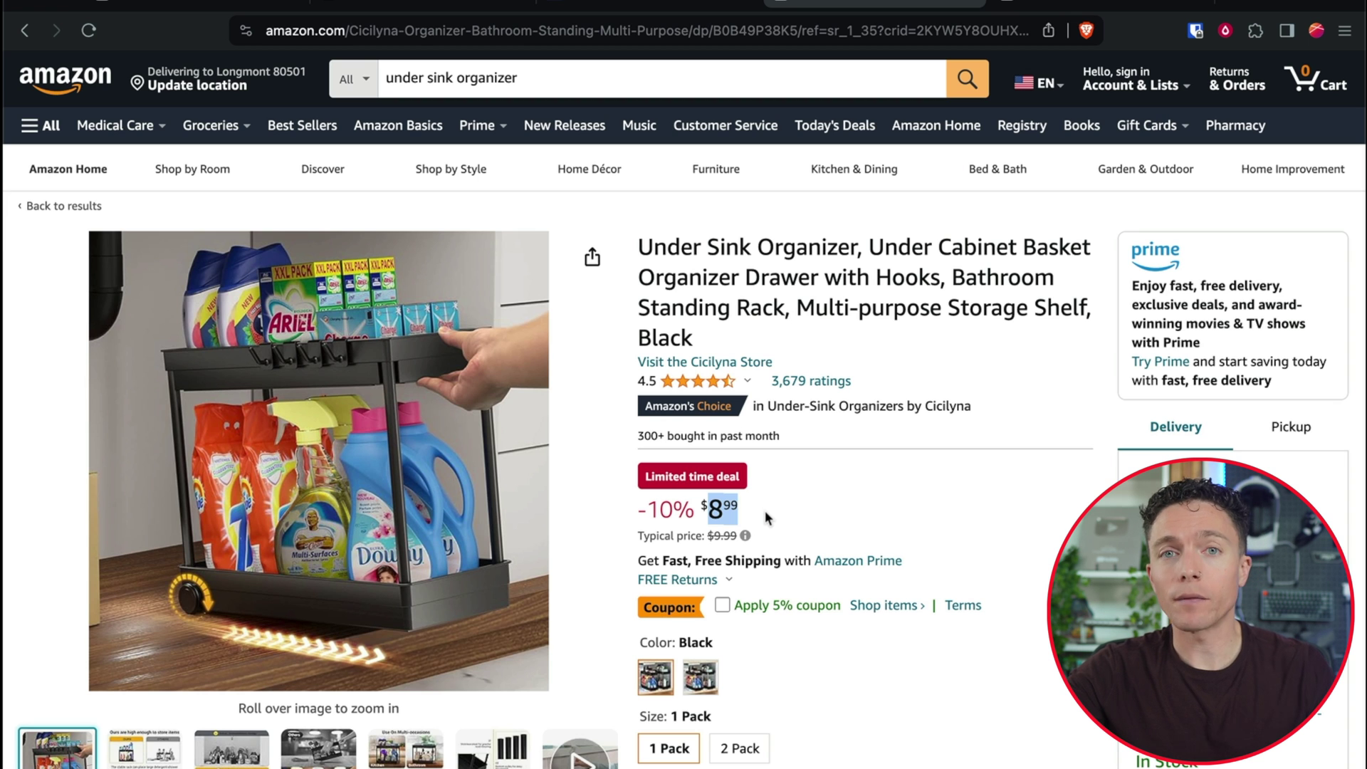
left_click(697, 3)
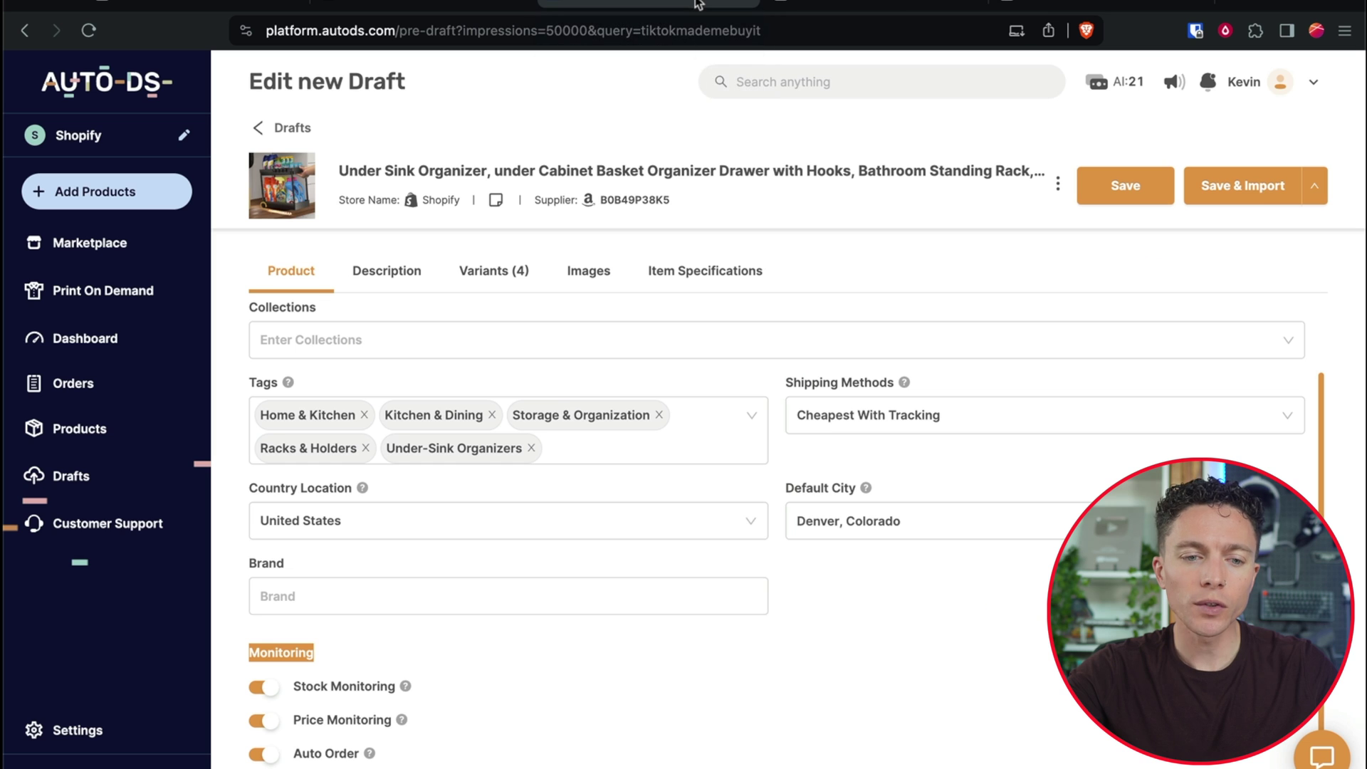
scroll(737, 522, "up", 2)
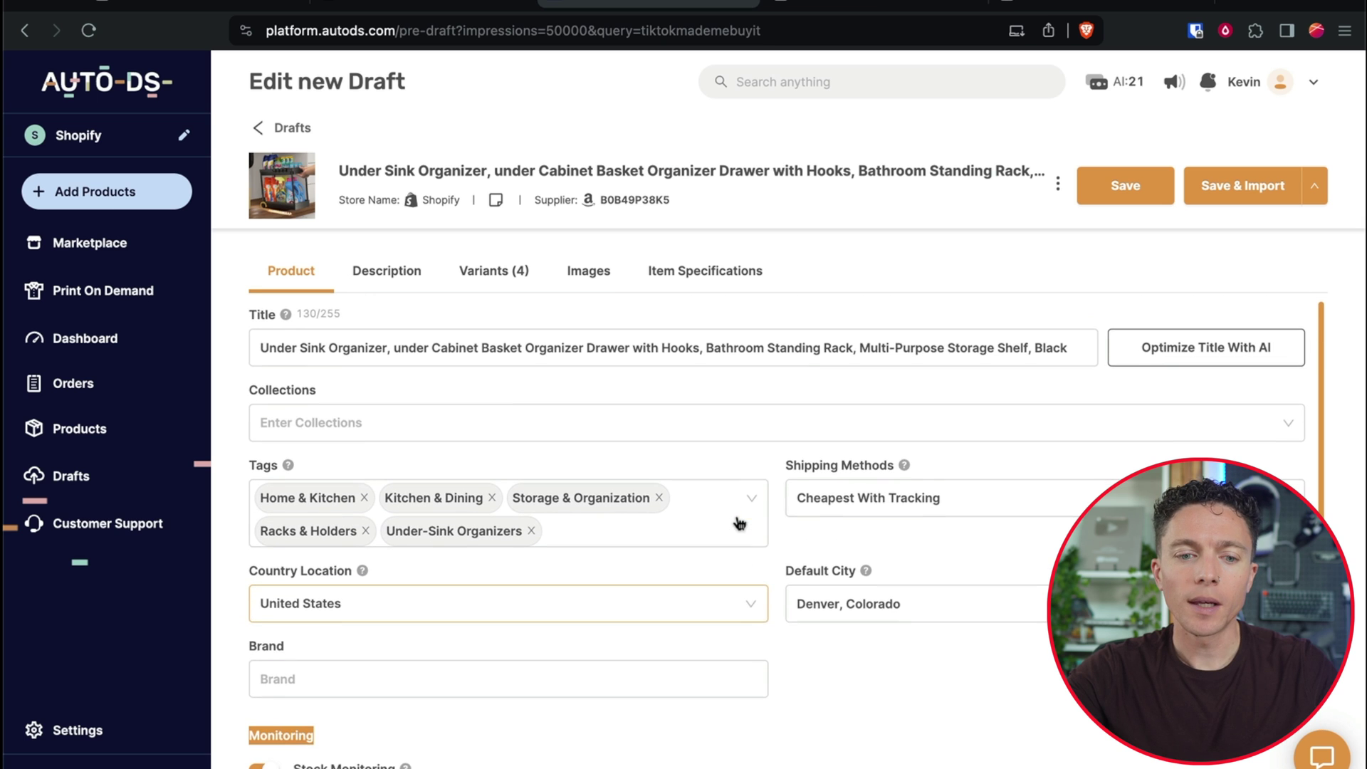
left_click(736, 517)
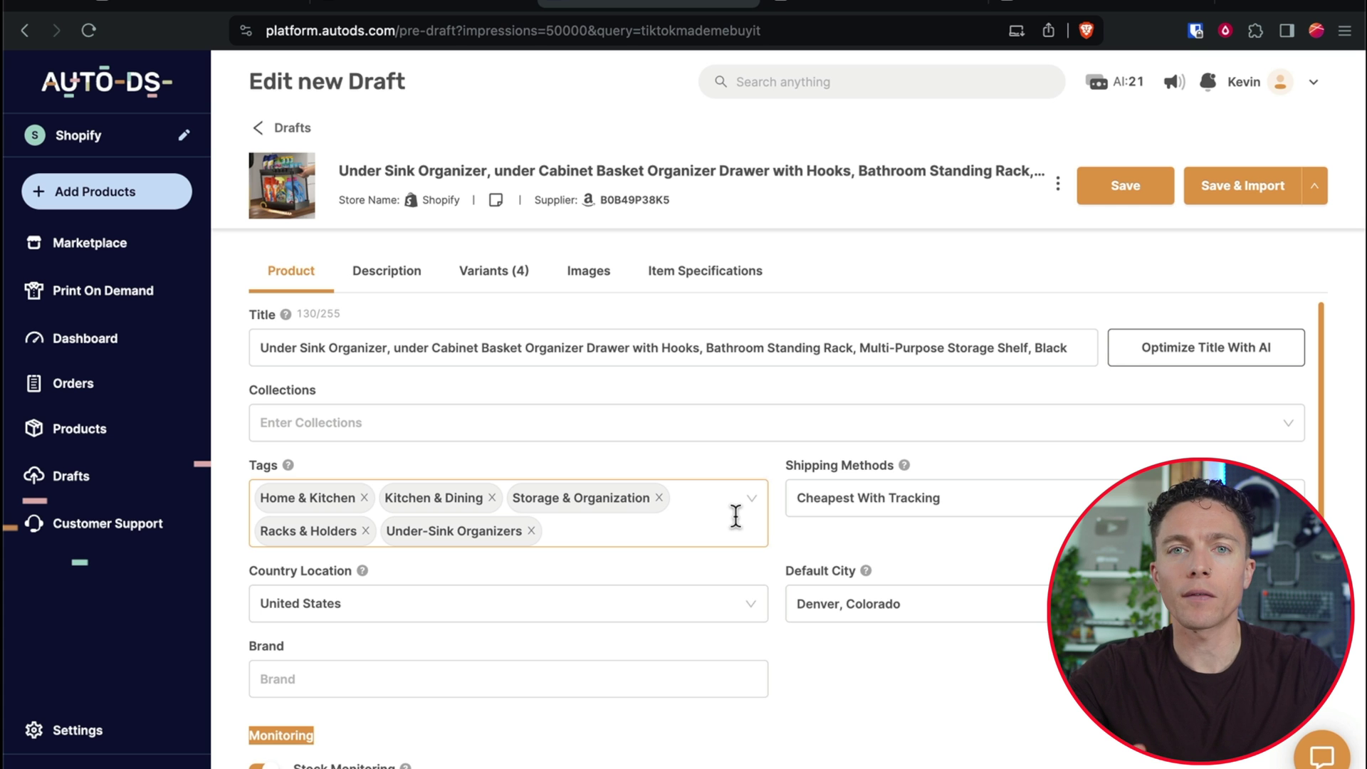
scroll(737, 516, "down", 3)
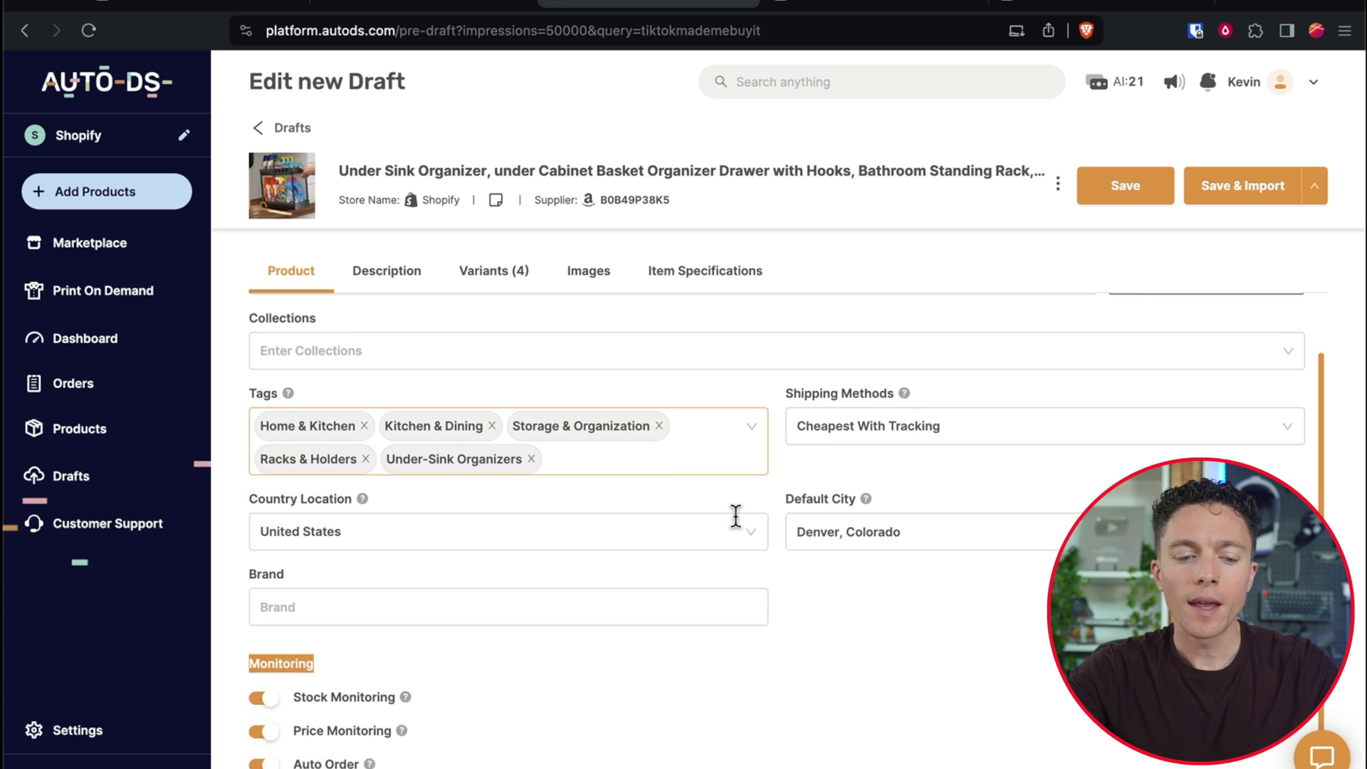
left_click(853, 6)
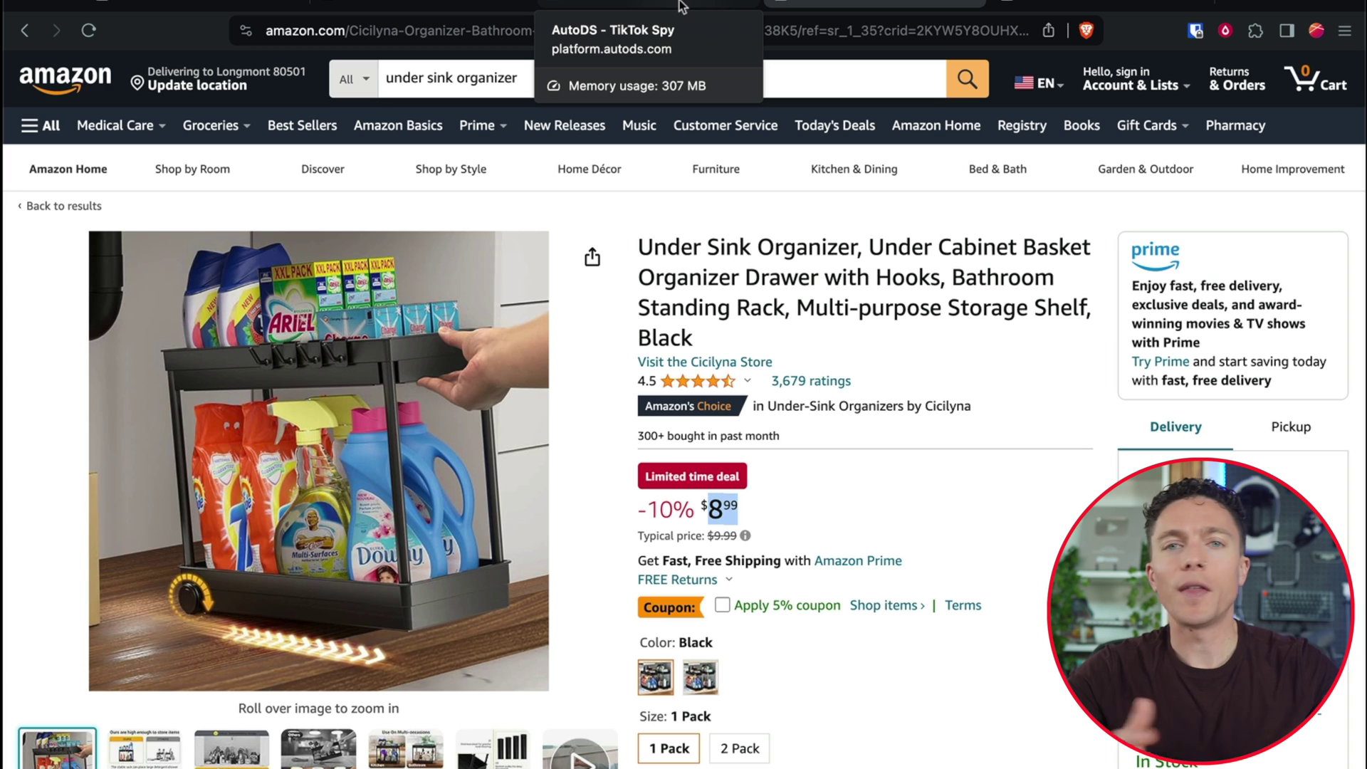
left_click(680, 6)
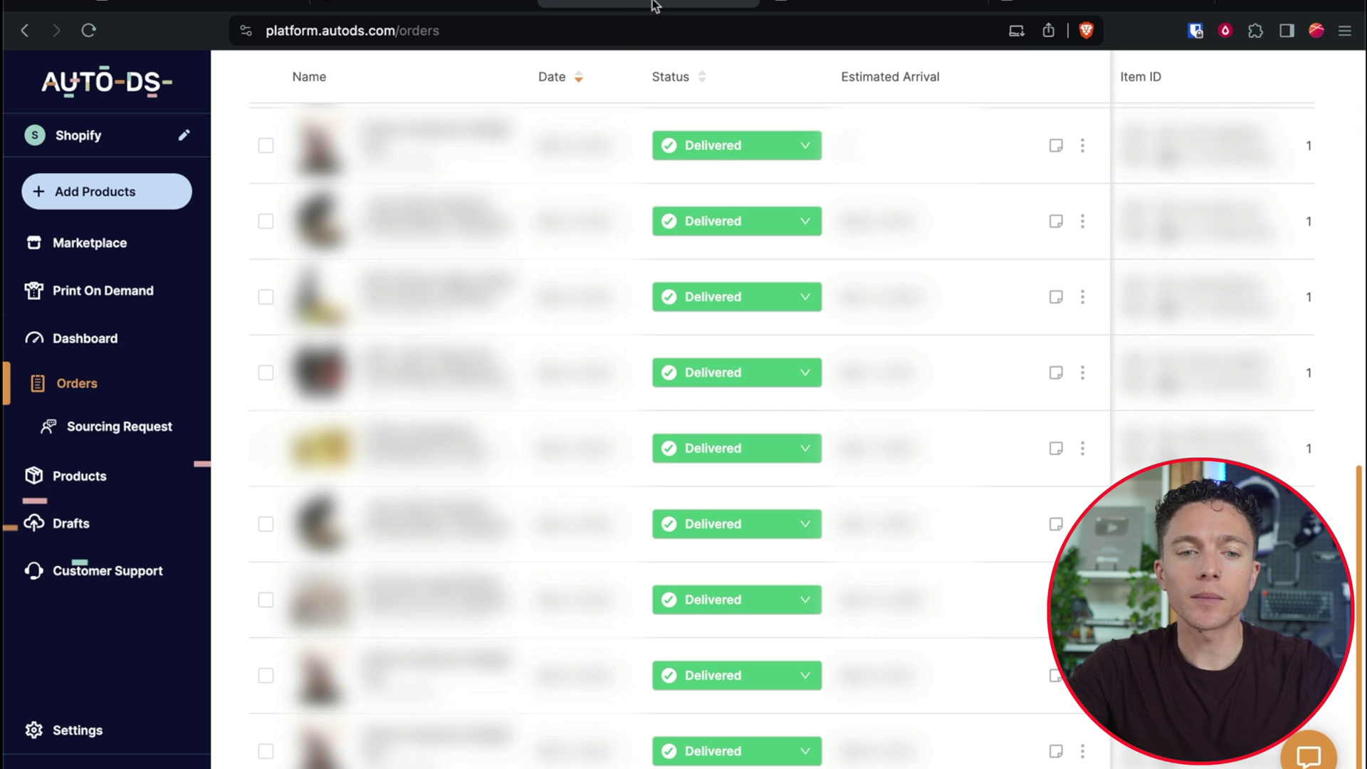
Go through the TikTok Seller Center tab to the $8.99 Amazon listing and clear the price highlight.
left_click(484, 8)
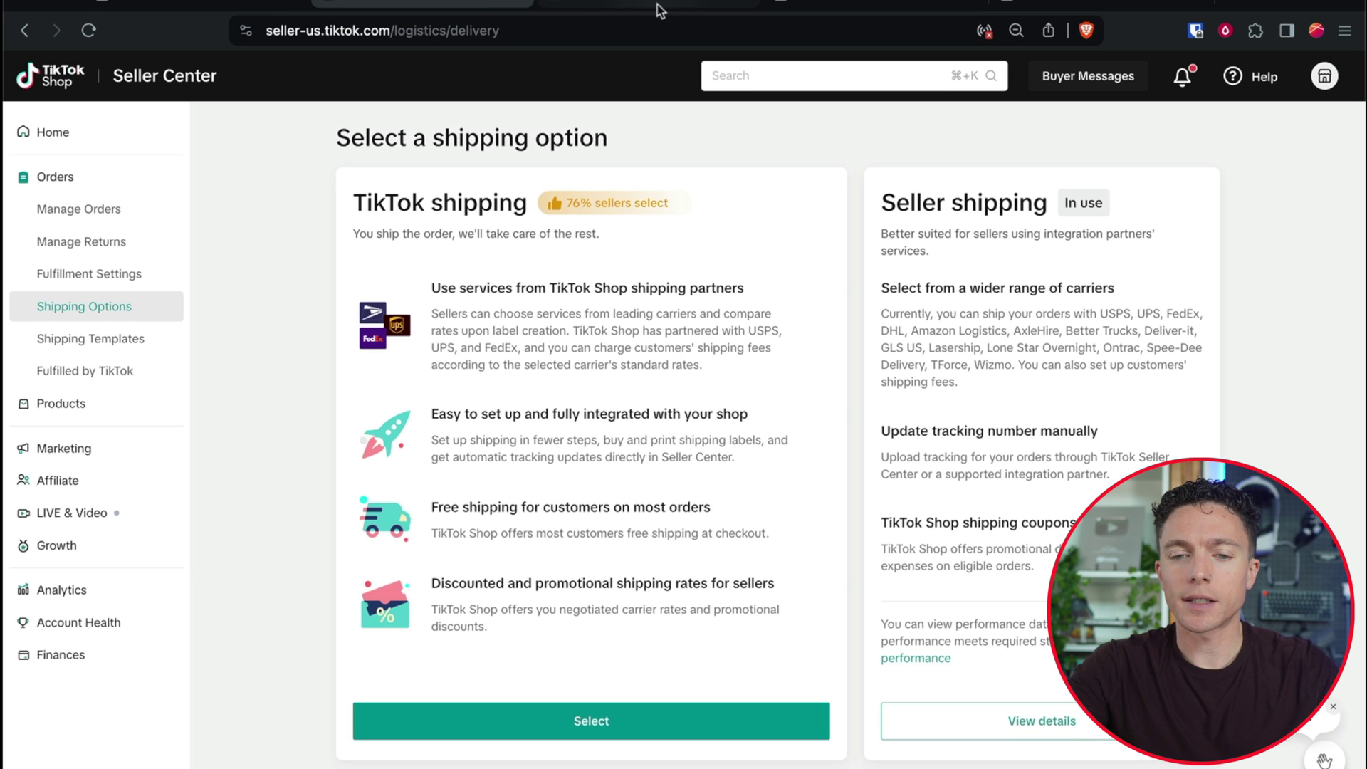
left_click(852, 4)
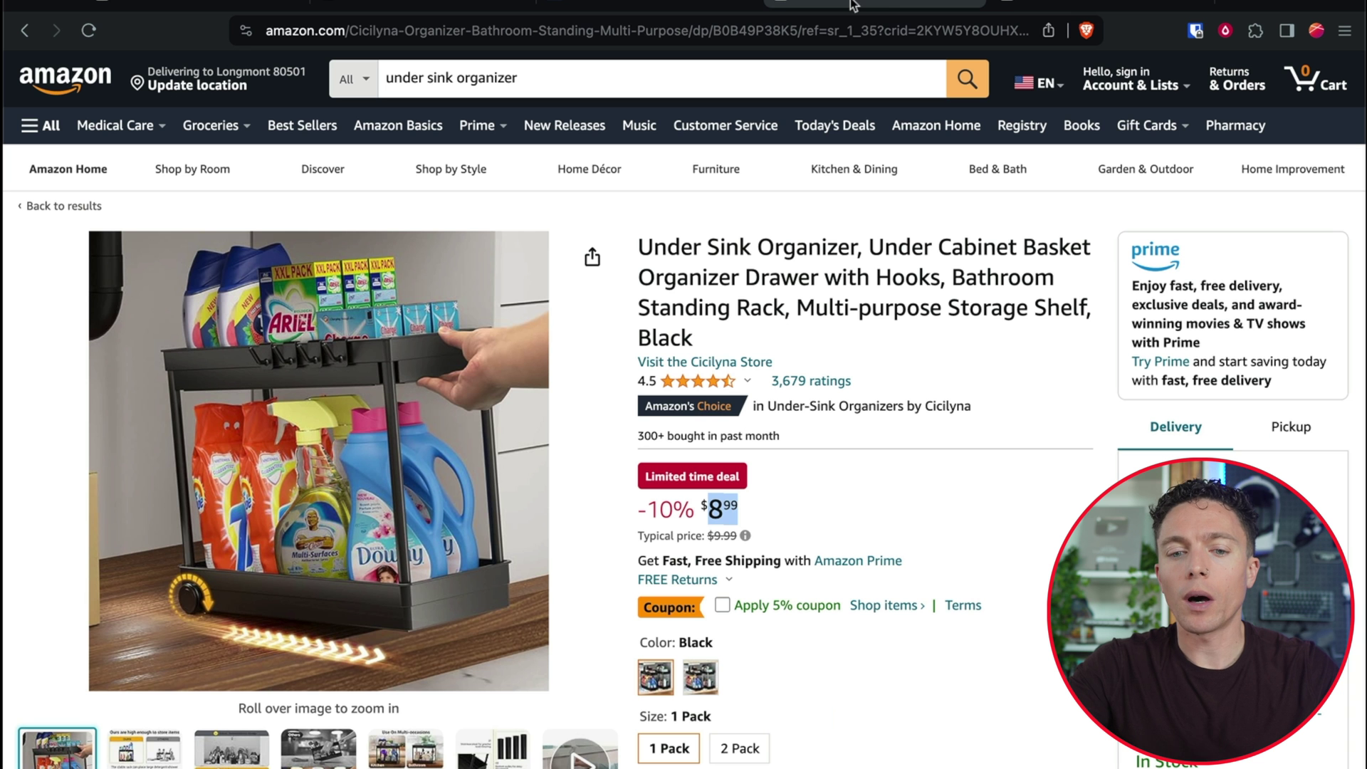
left_click(912, 342)
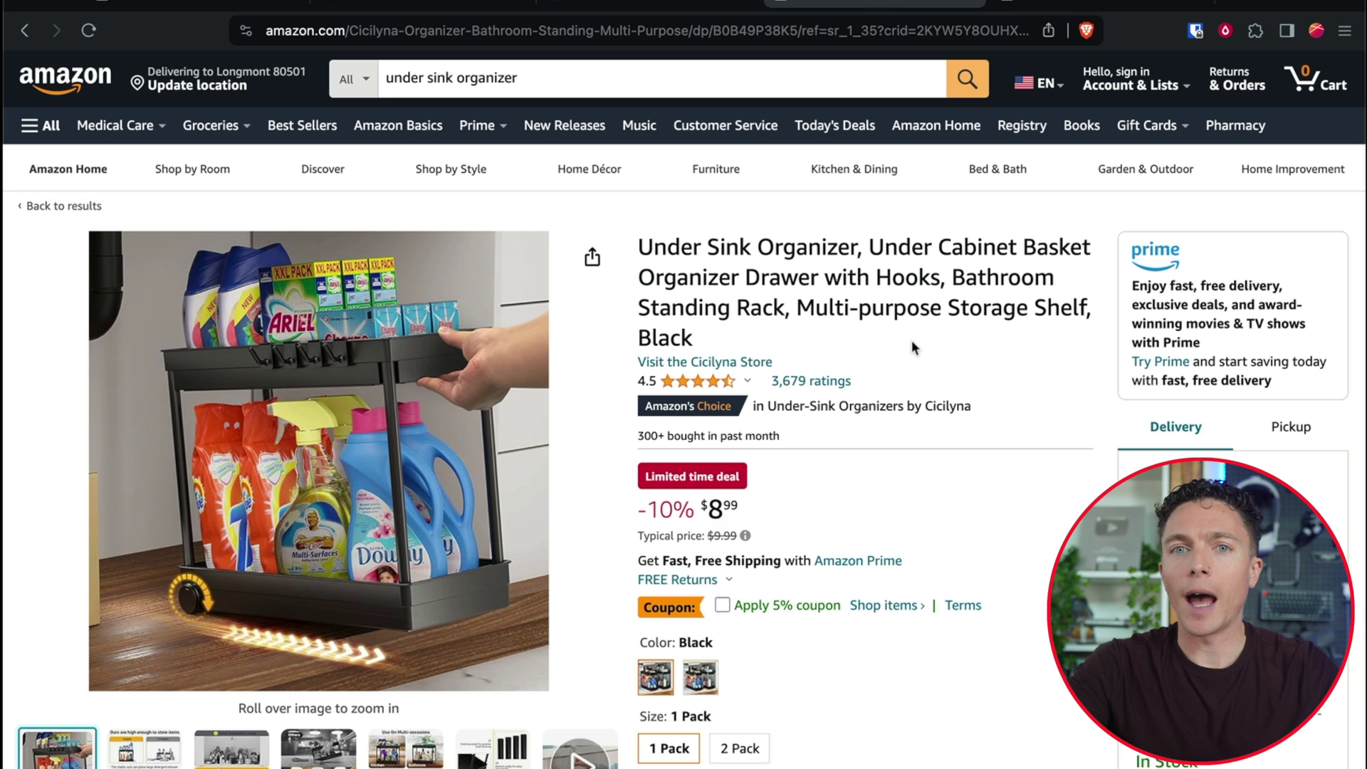